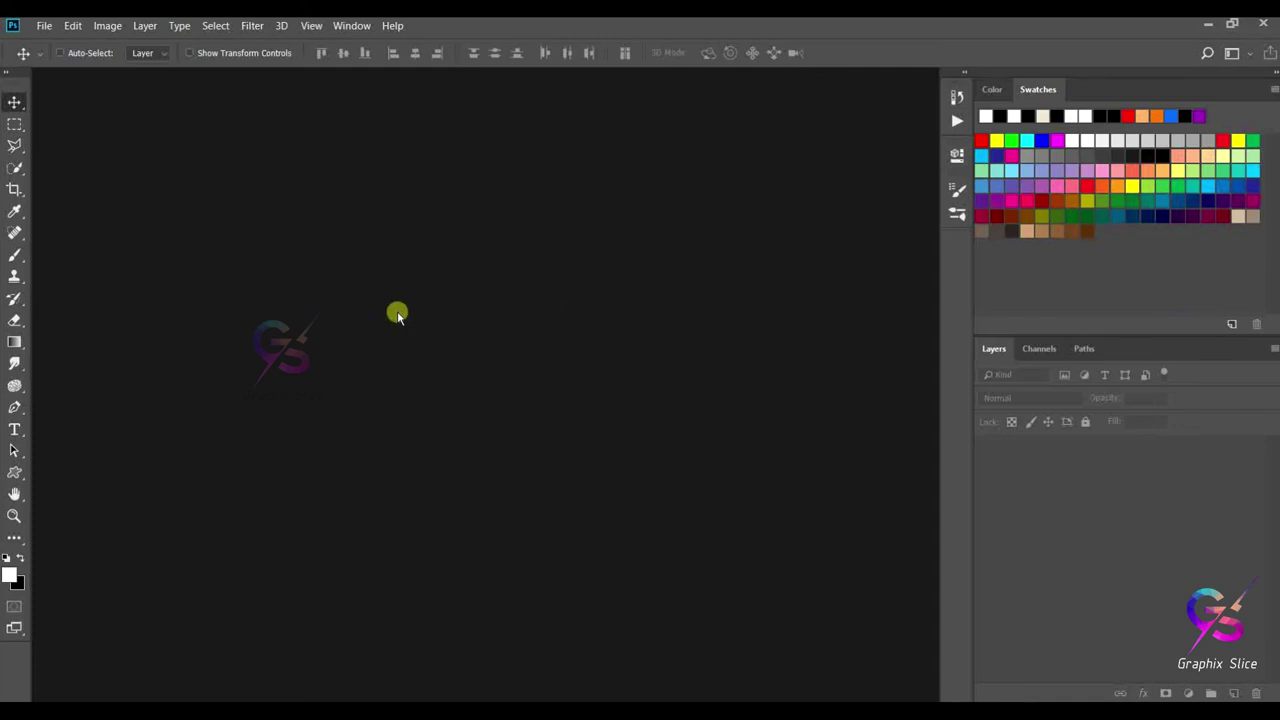
Open the flower photo 02.jpg from the pics folder
key(ctrl+o)
click(192, 158)
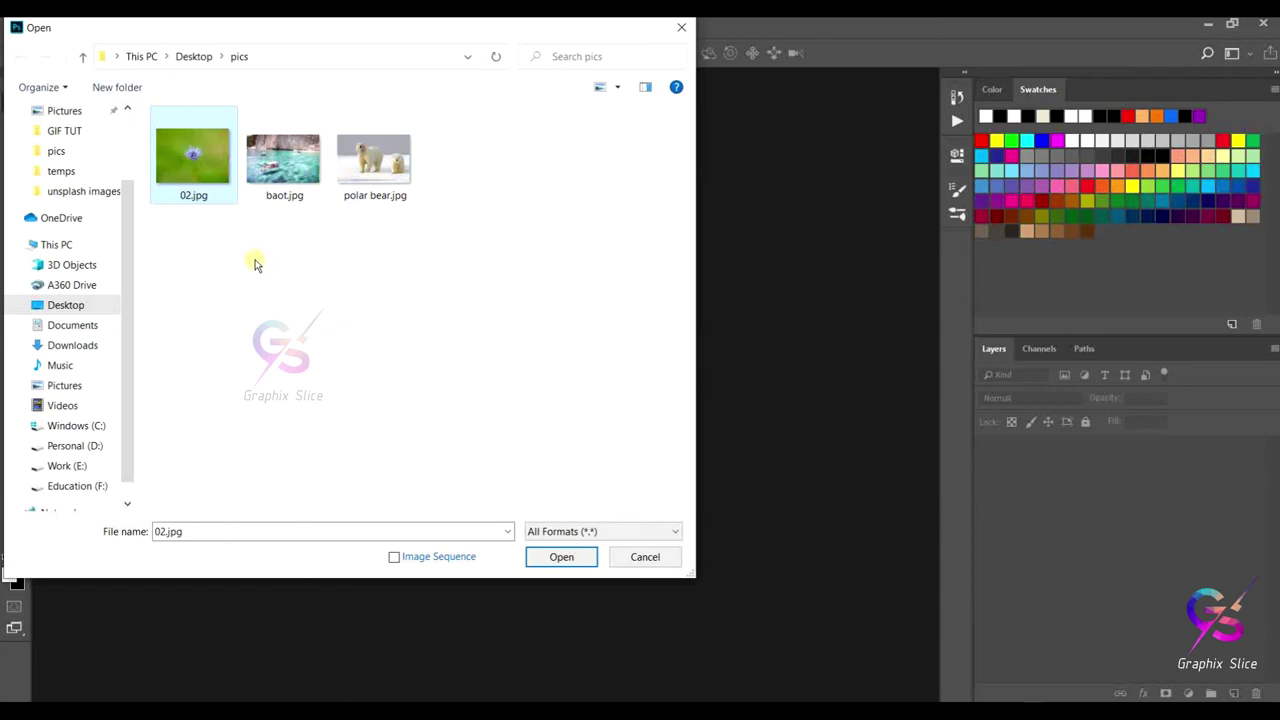
click(545, 557)
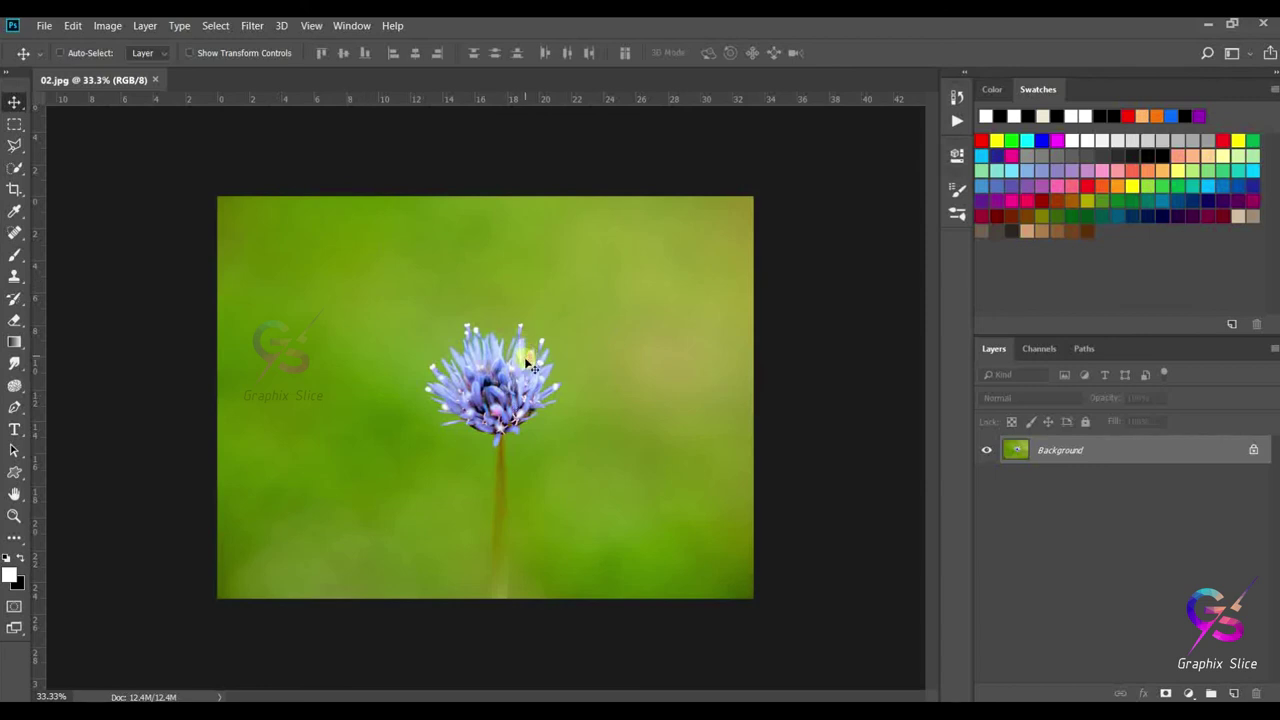
Unlock the flower photo's Background as Layer 0 and duplicate it as Layer 0 copy
click(1252, 450)
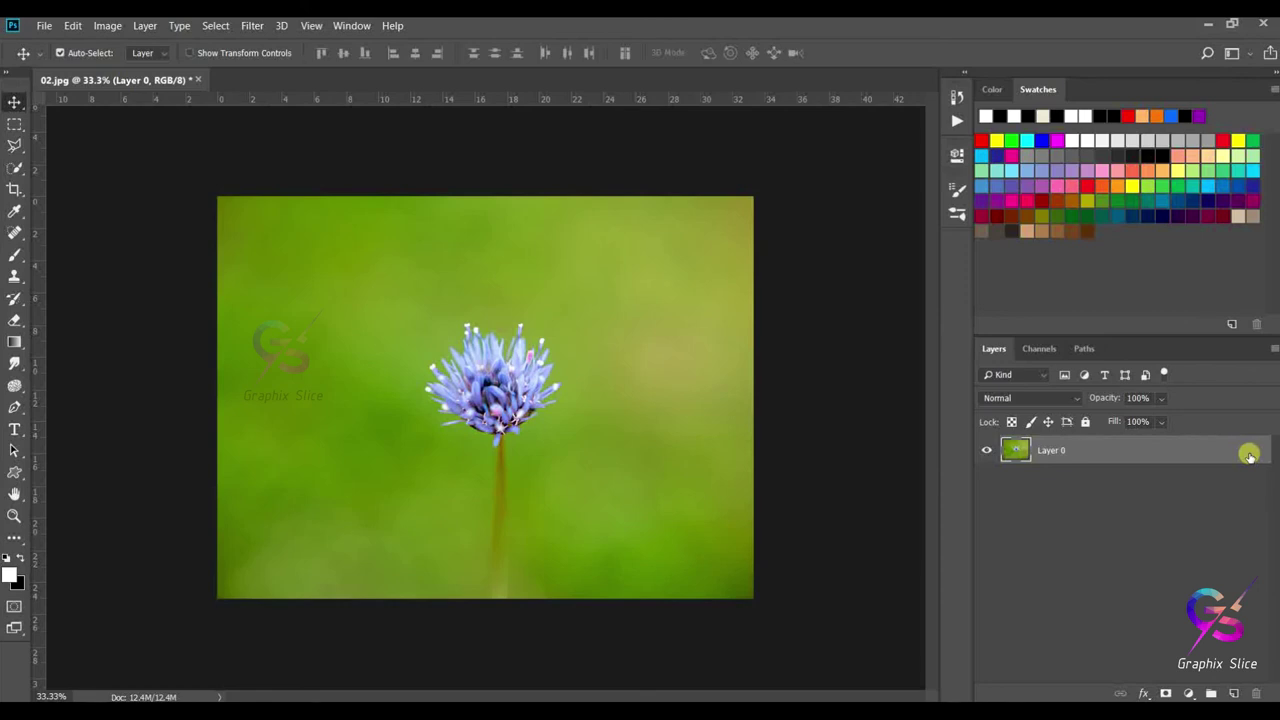
key(ctrl+j)
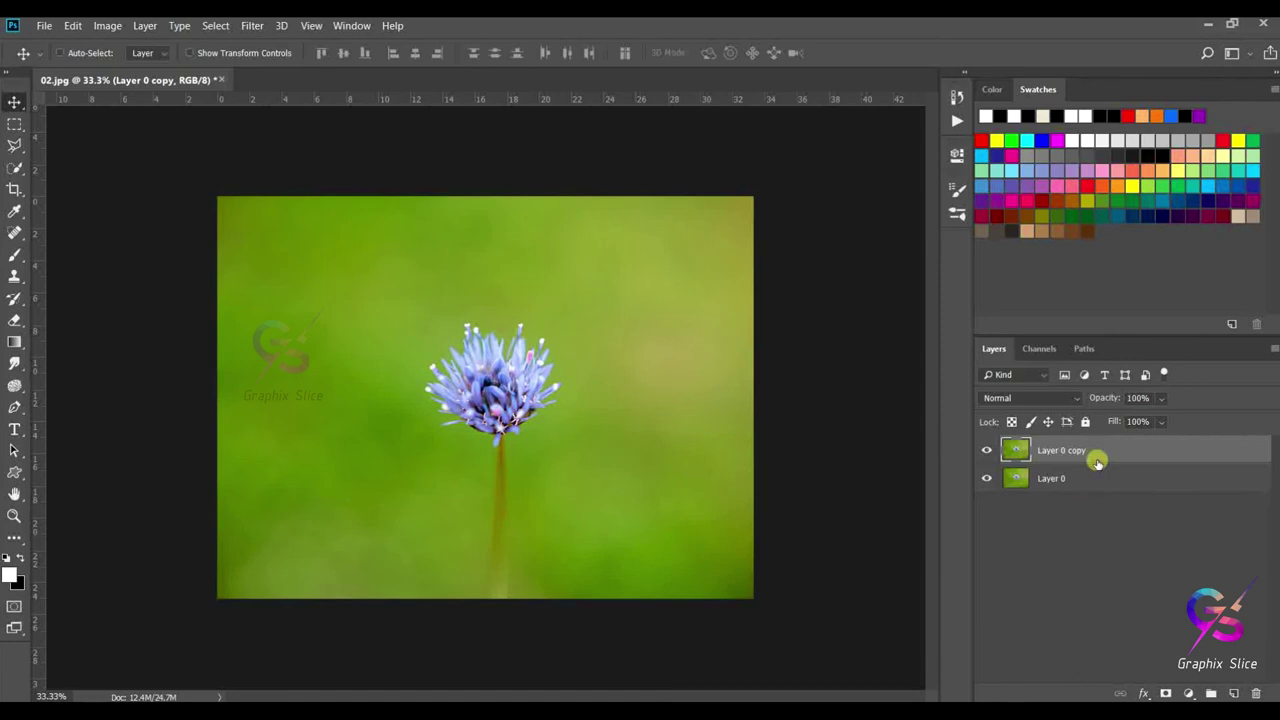
click(16, 166)
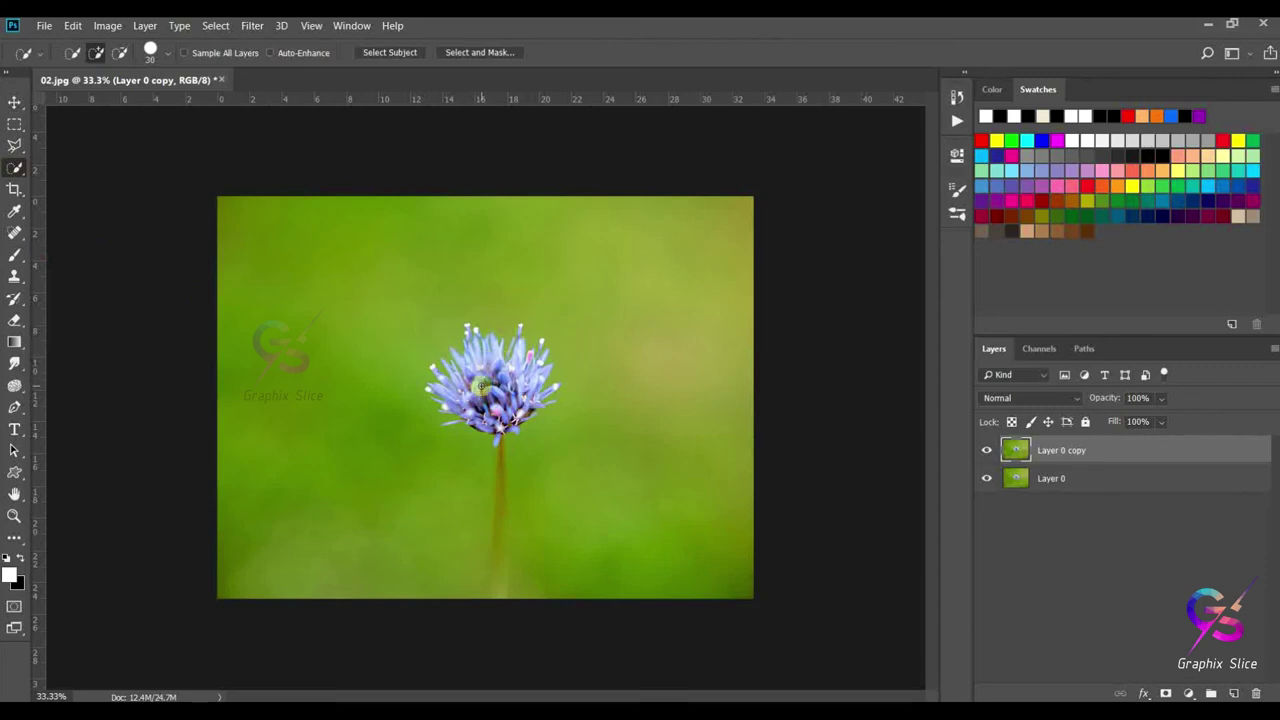
Select the blue flower with Select Subject, refining the selection so the whole stem is included
click(381, 53)
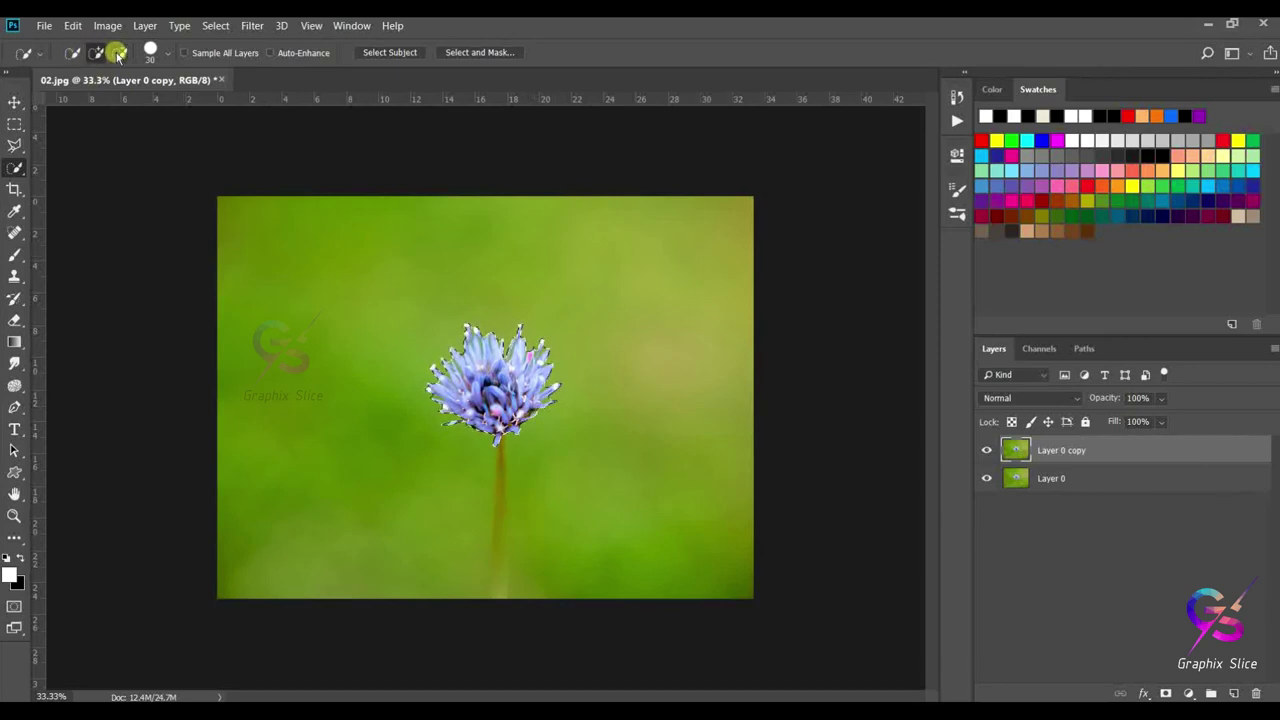
click(118, 55)
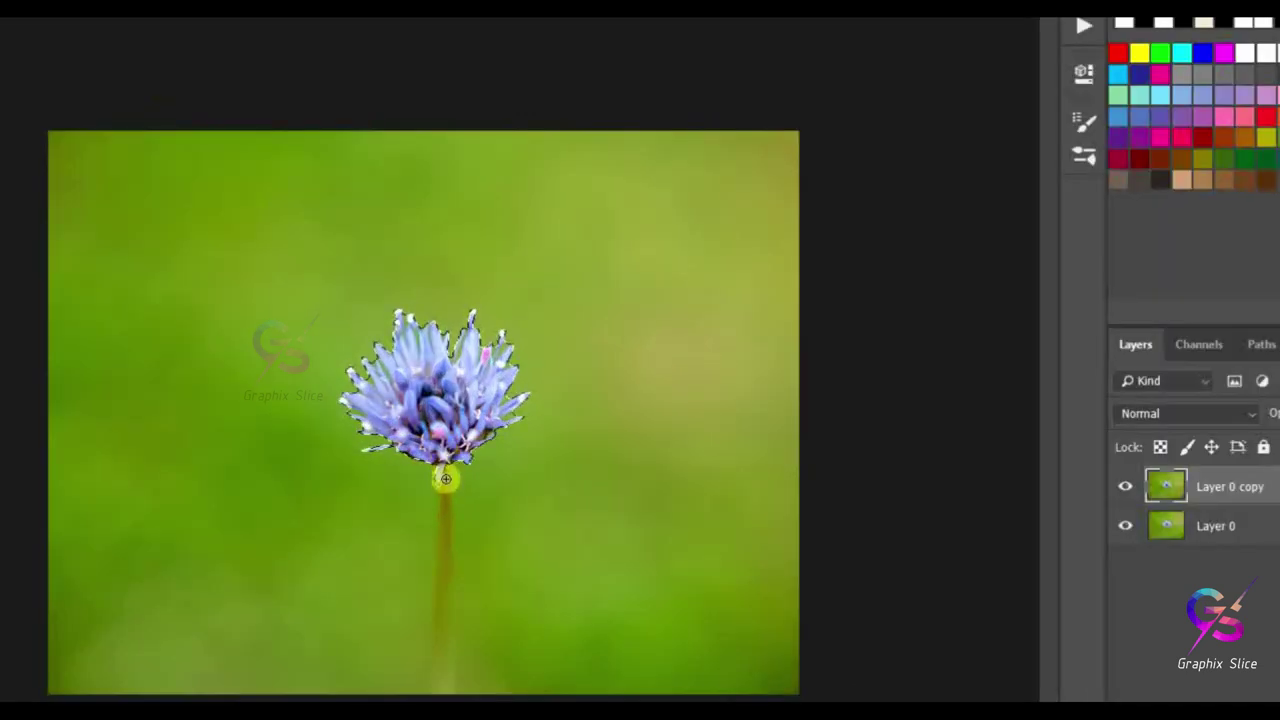
mouse_move(445, 486)
mouse_down()
mouse_move(442, 464)
mouse_move(440, 693)
mouse_up()
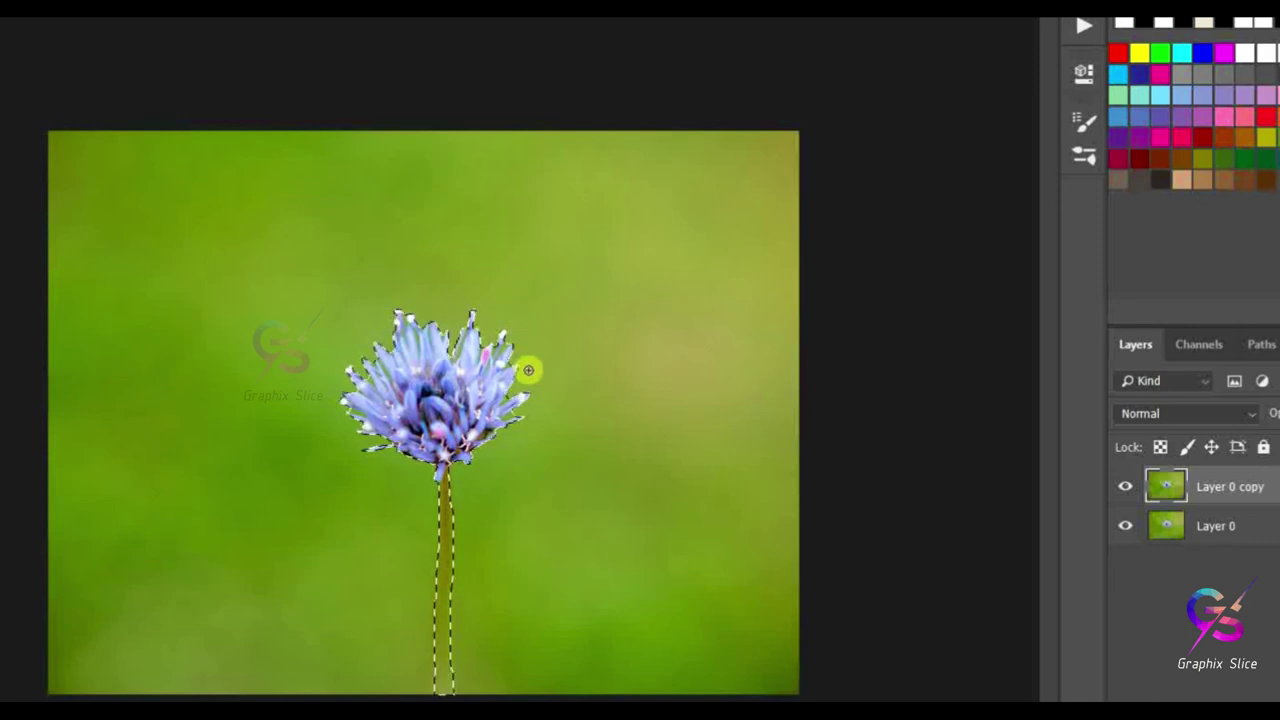
key(ctrl+plus)
key(ctrl+plus)
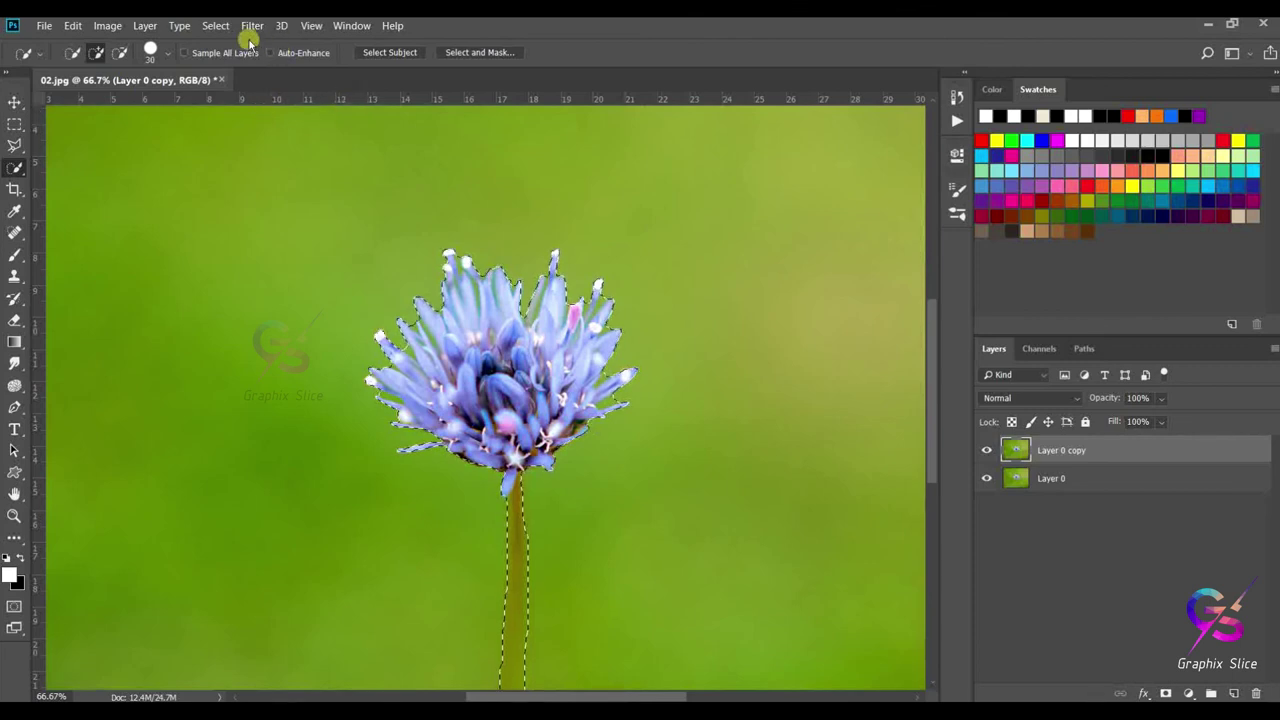
Expand the flower-and-stem selection by 8 pixels
click(218, 27)
mouse_move(280, 250)
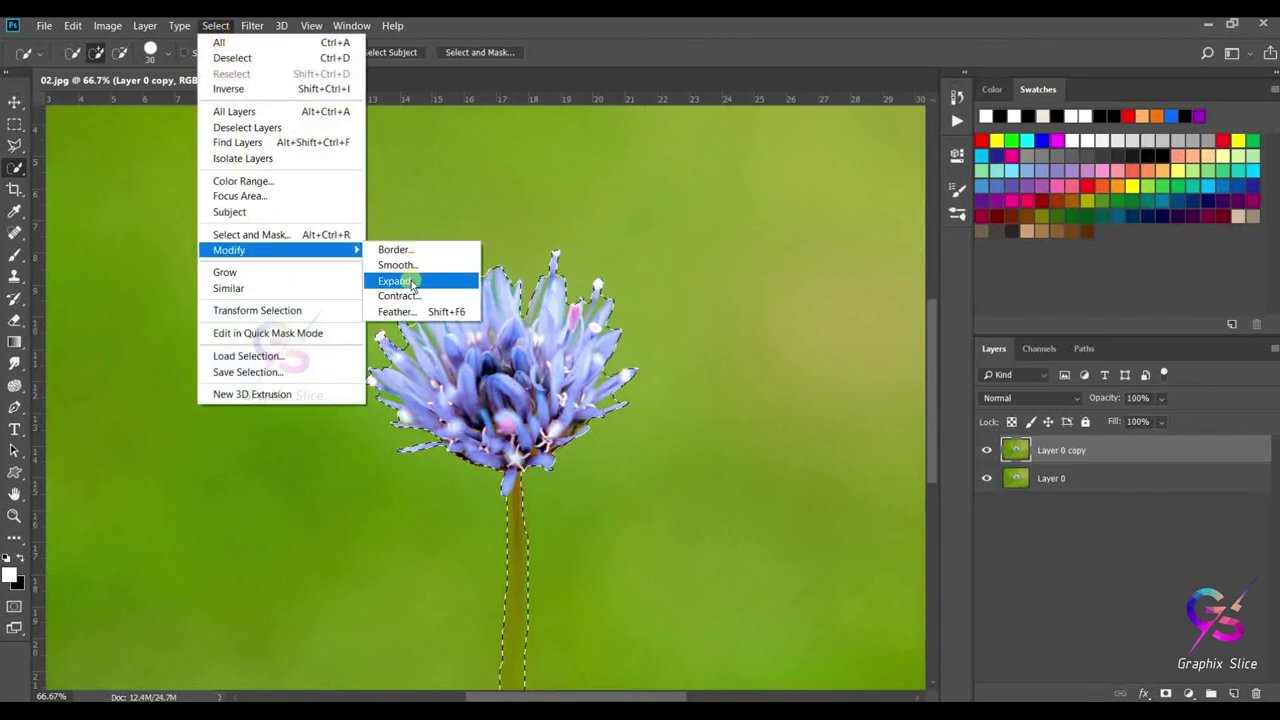
click(395, 281)
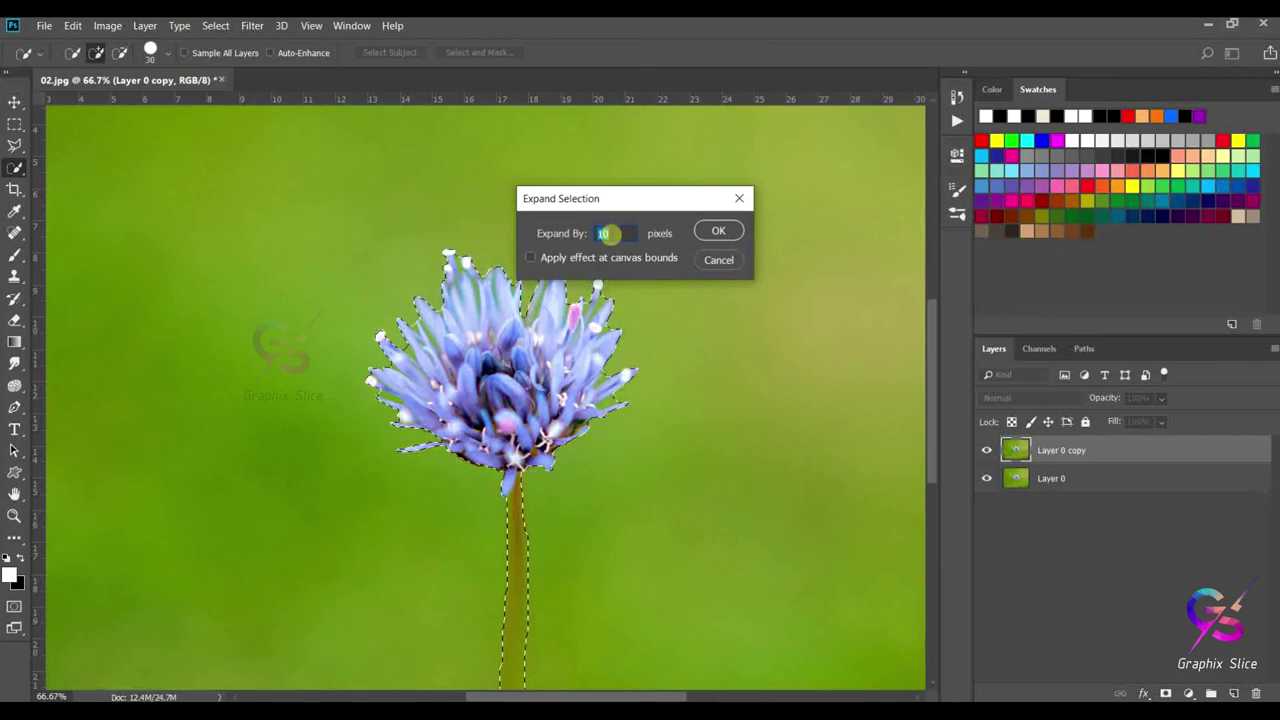
text(8)
click(718, 231)
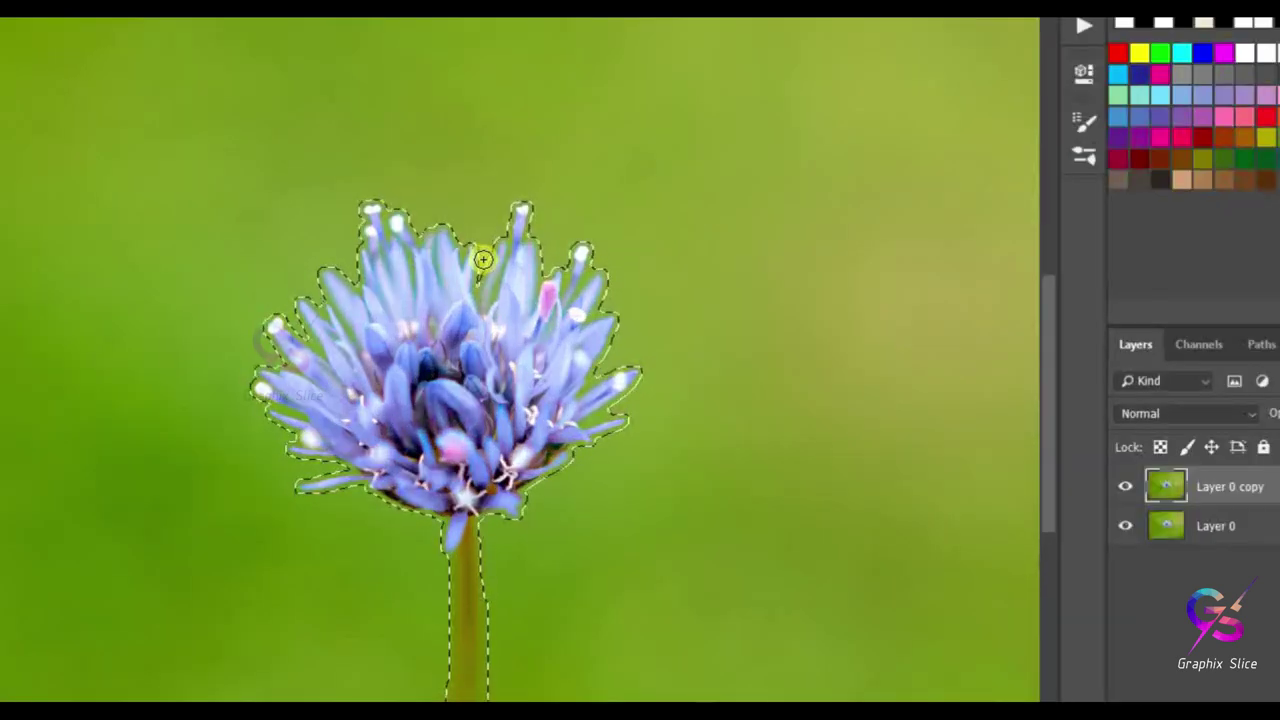
key(ctrl+plus)
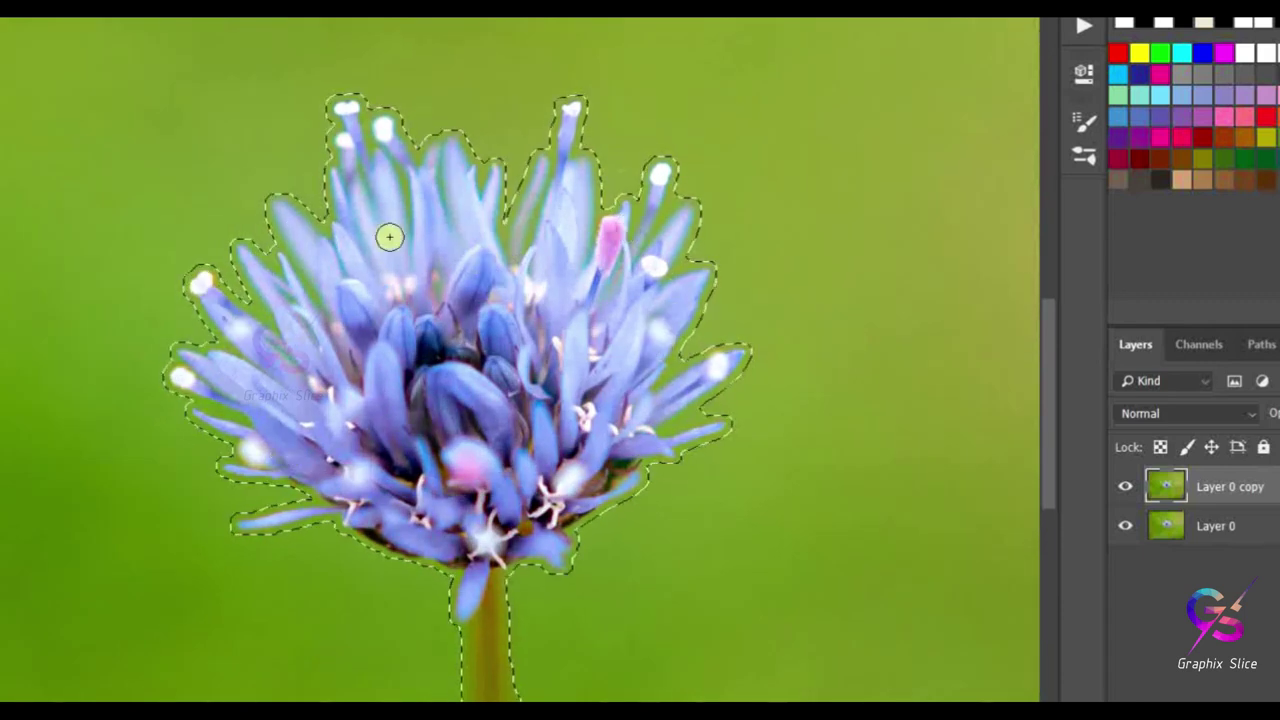
key(ctrl+minus)
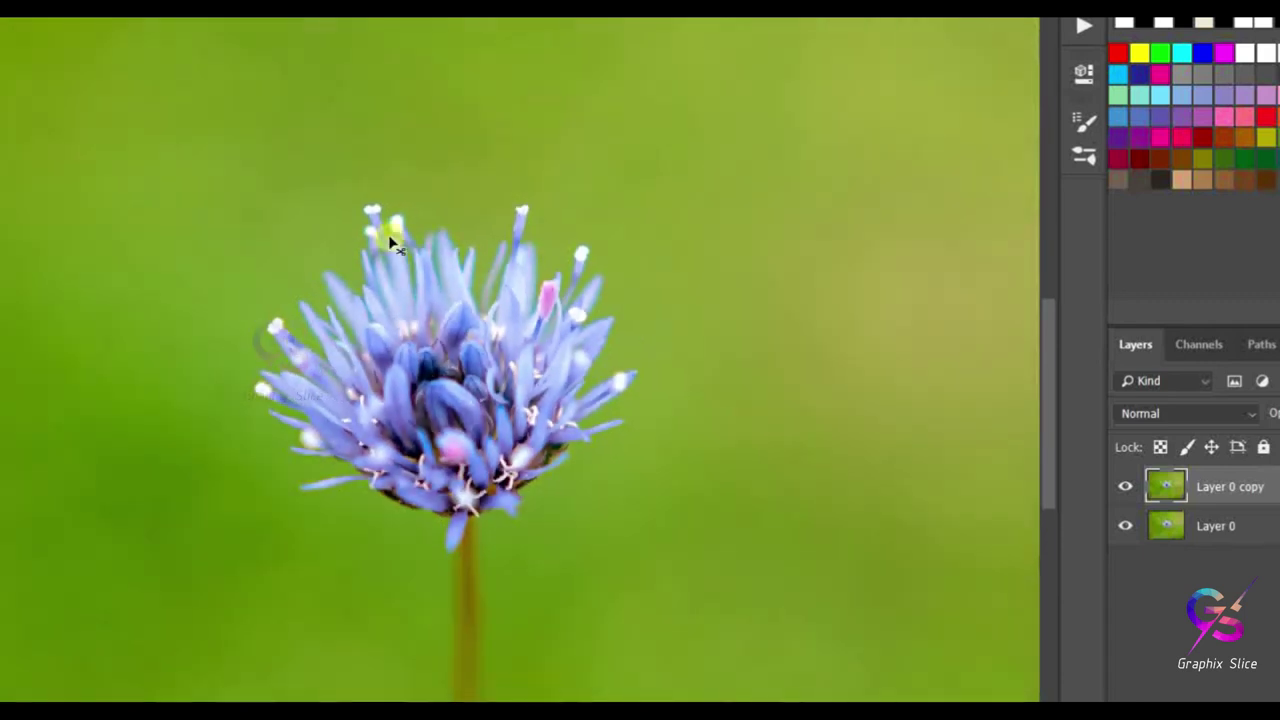
key(ctrl+d)
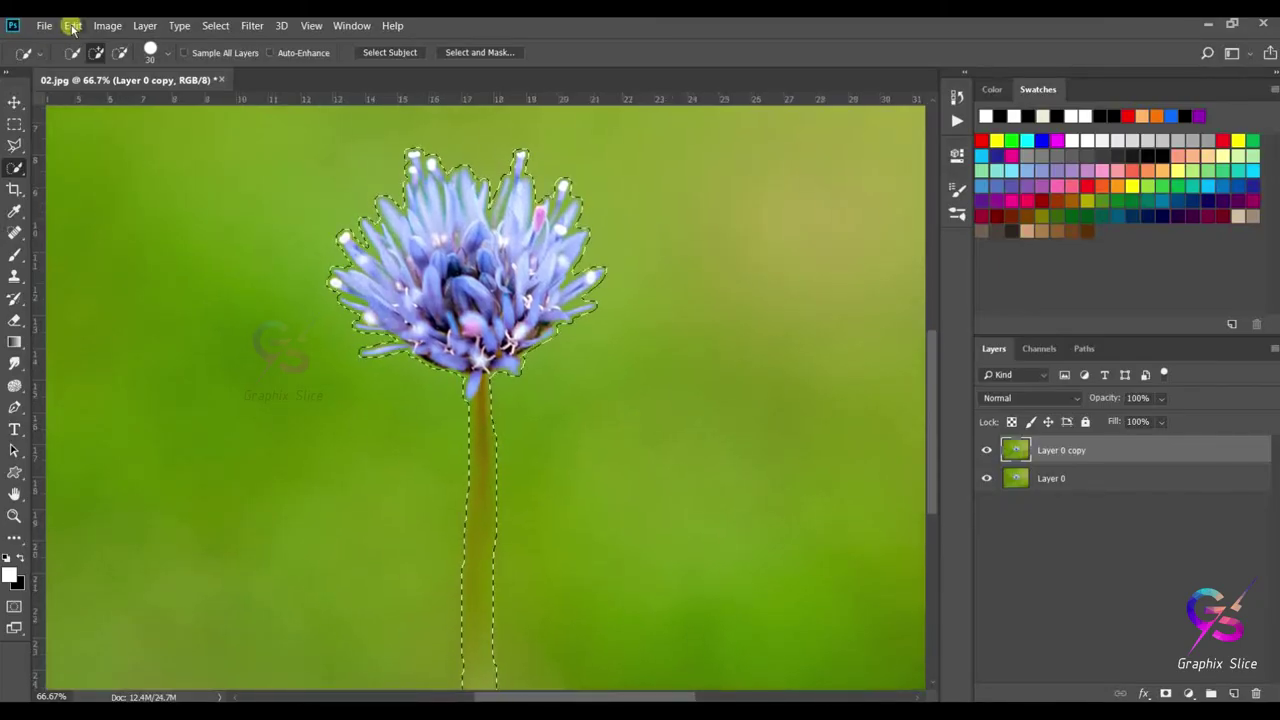
click(73, 25)
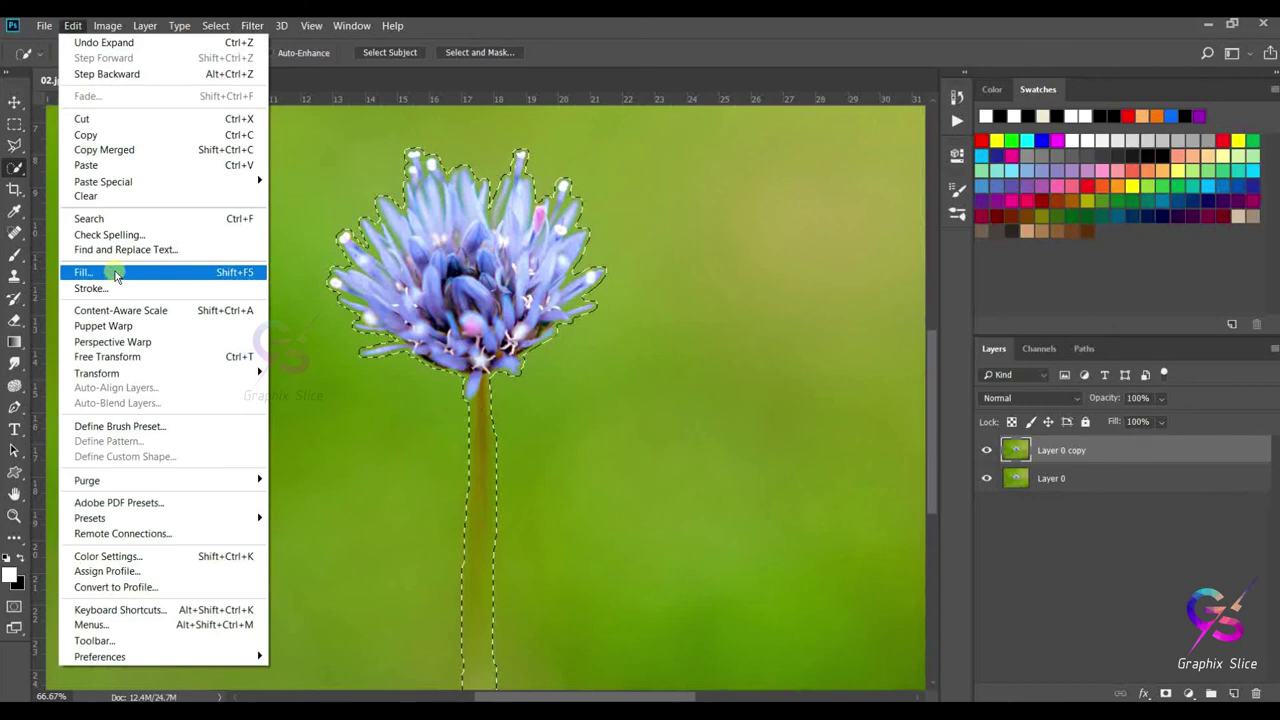
Content-Aware fill the flower selection on Layer 0 copy, then deselect
click(116, 274)
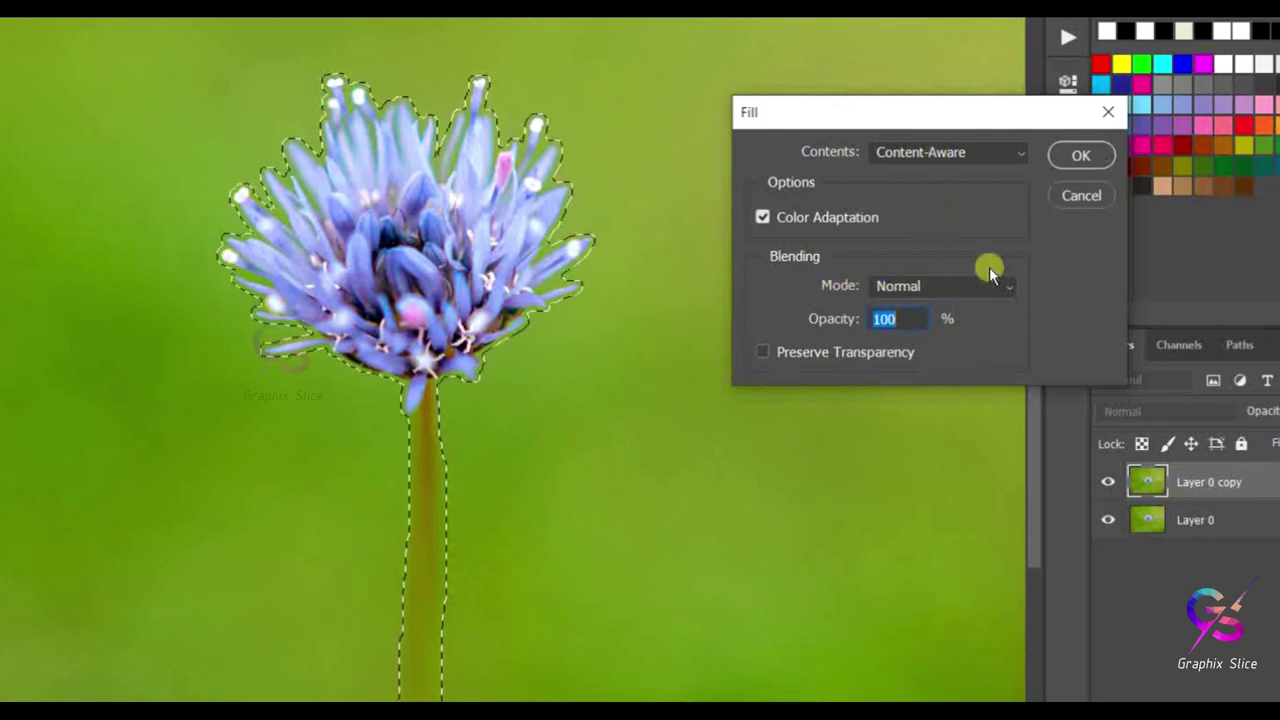
click(1080, 155)
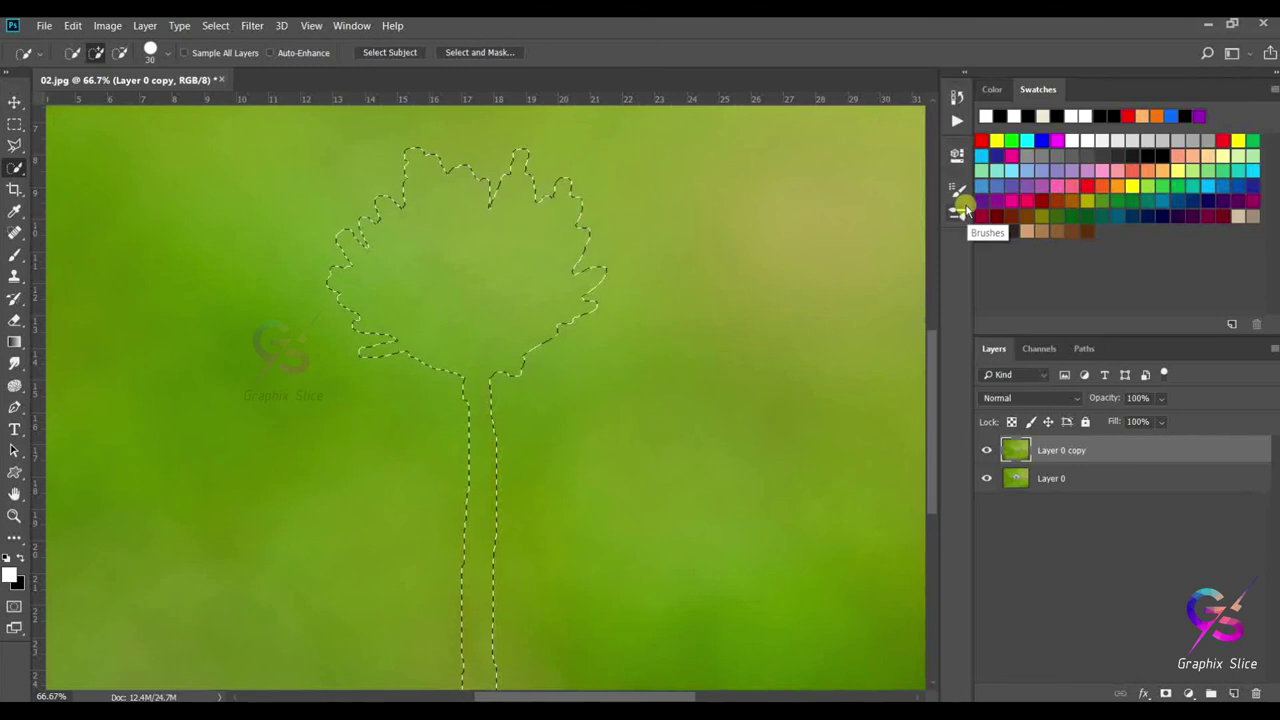
scroll(721, 312, down, 1)
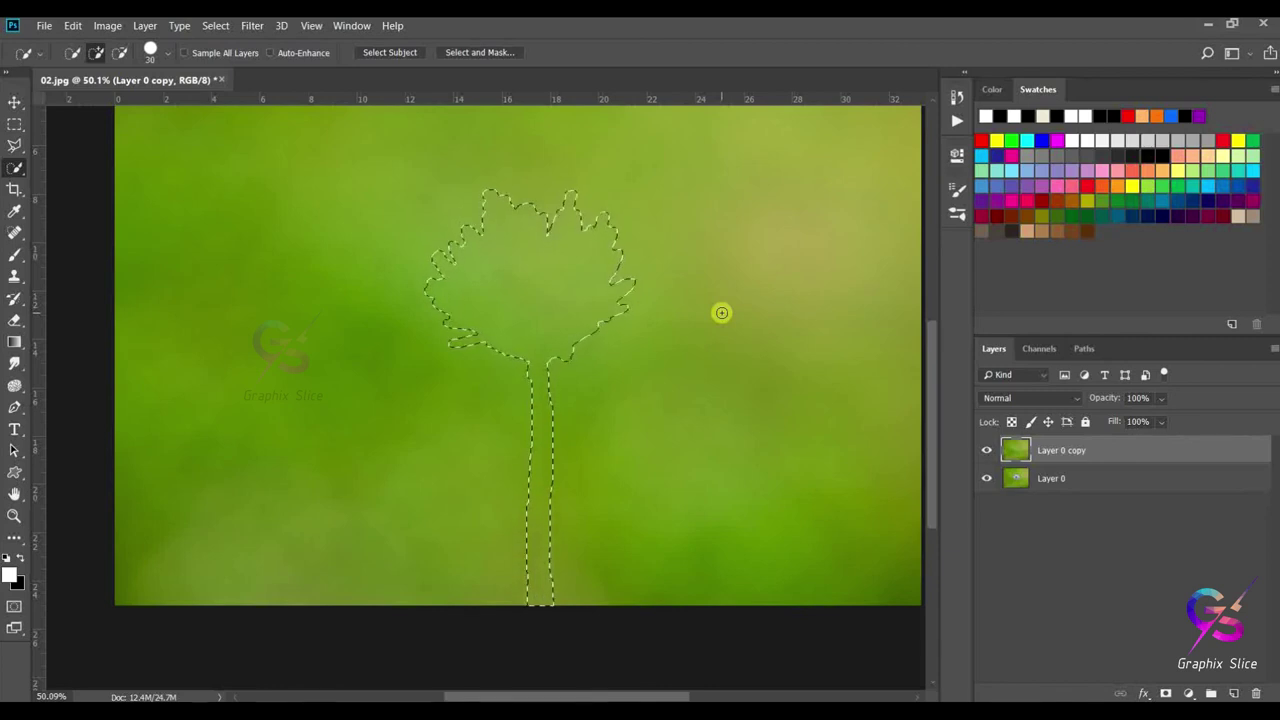
key(ctrl+d)
Toggle Layer 0 copy's visibility to compare before and after, leaving it hidden
key(ctrl+0)
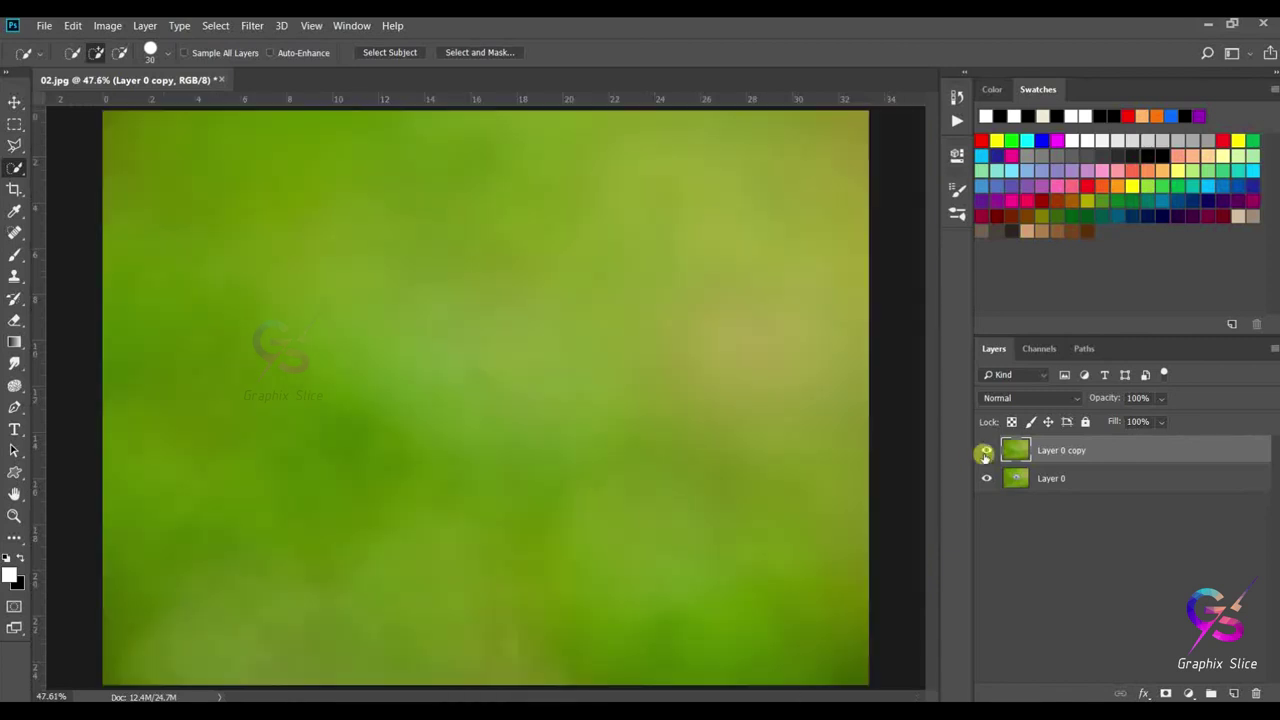
click(987, 451)
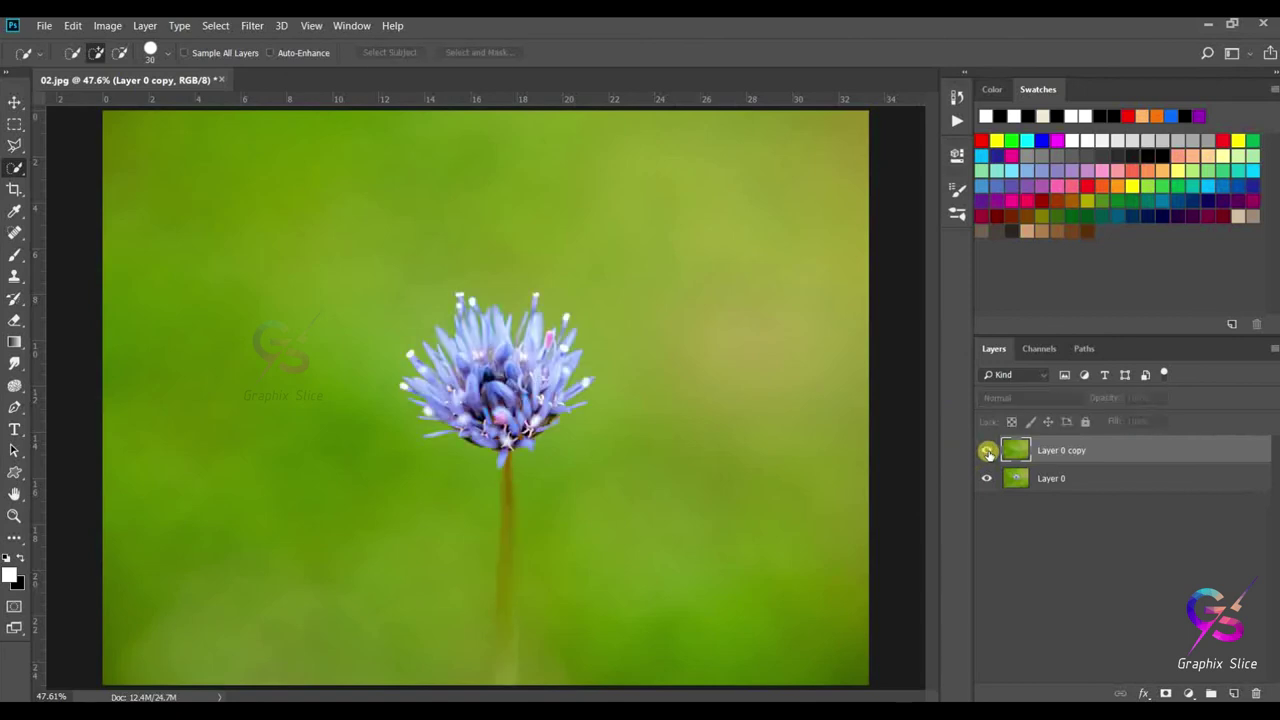
click(987, 451)
click(987, 451)
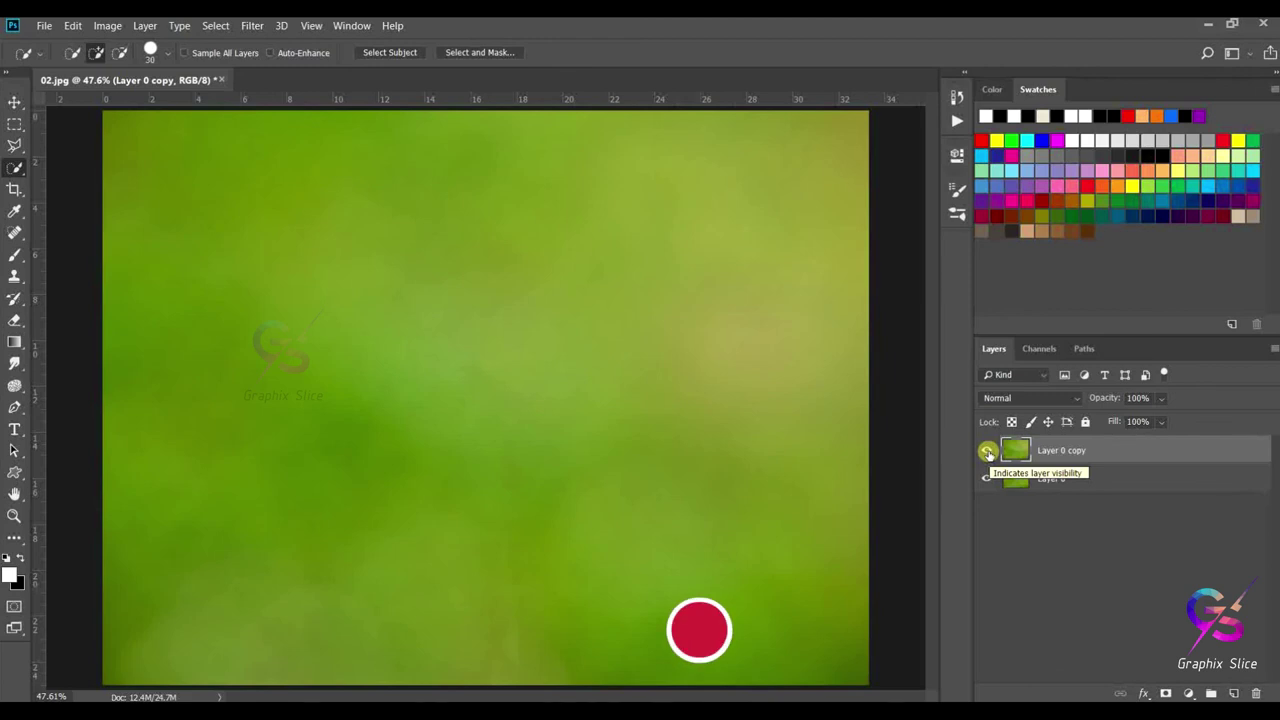
click(987, 451)
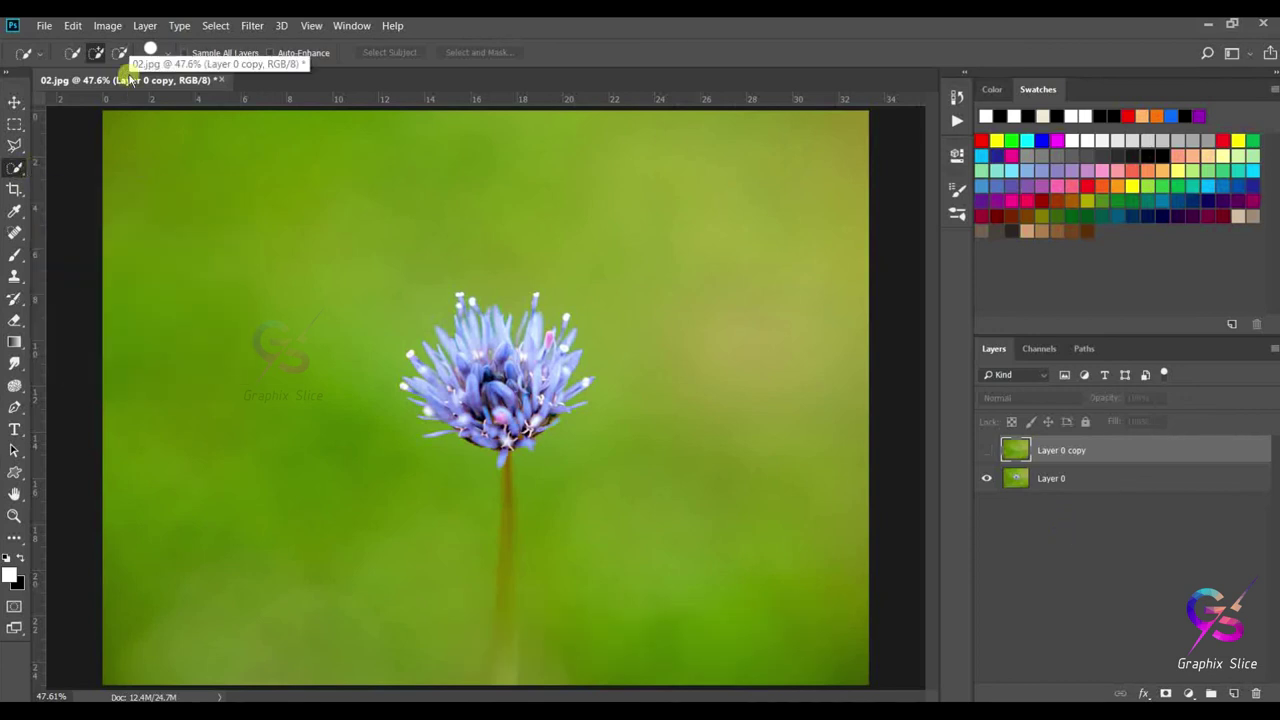
Open baot.jpg, unlock its Background as Layer 0 and duplicate it as Layer 0 copy
key(ctrl+o)
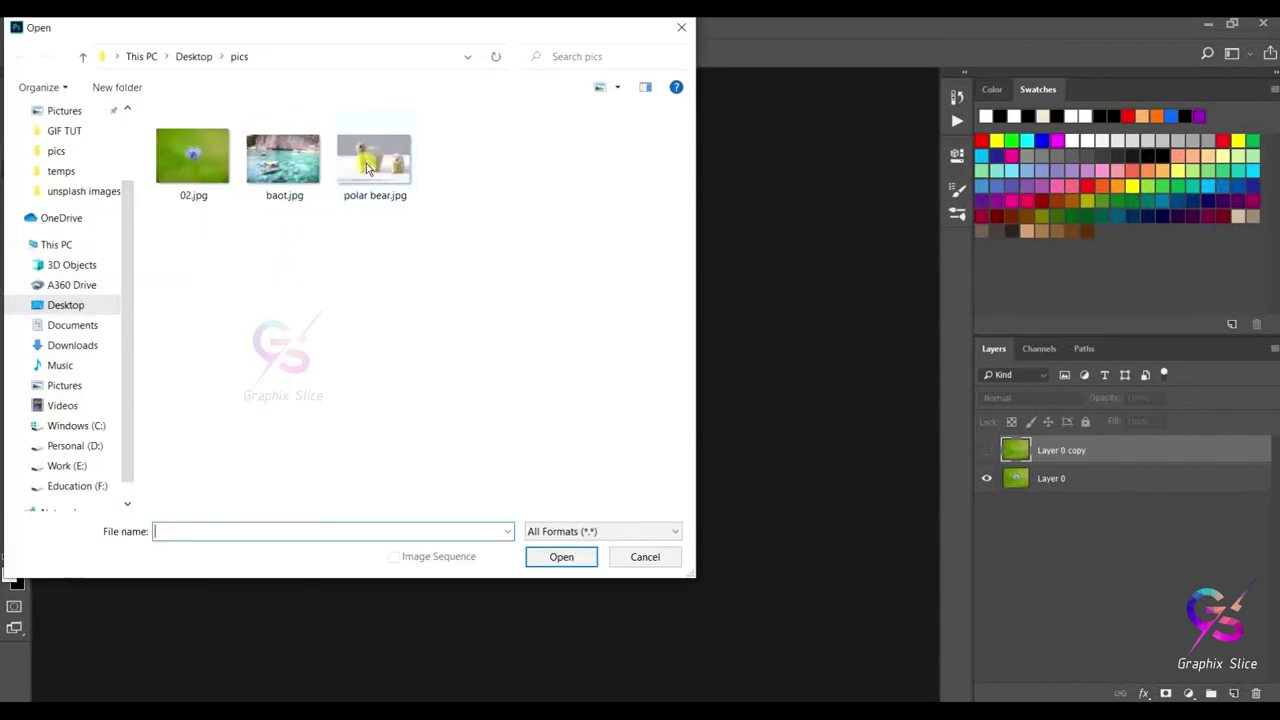
double_click(283, 158)
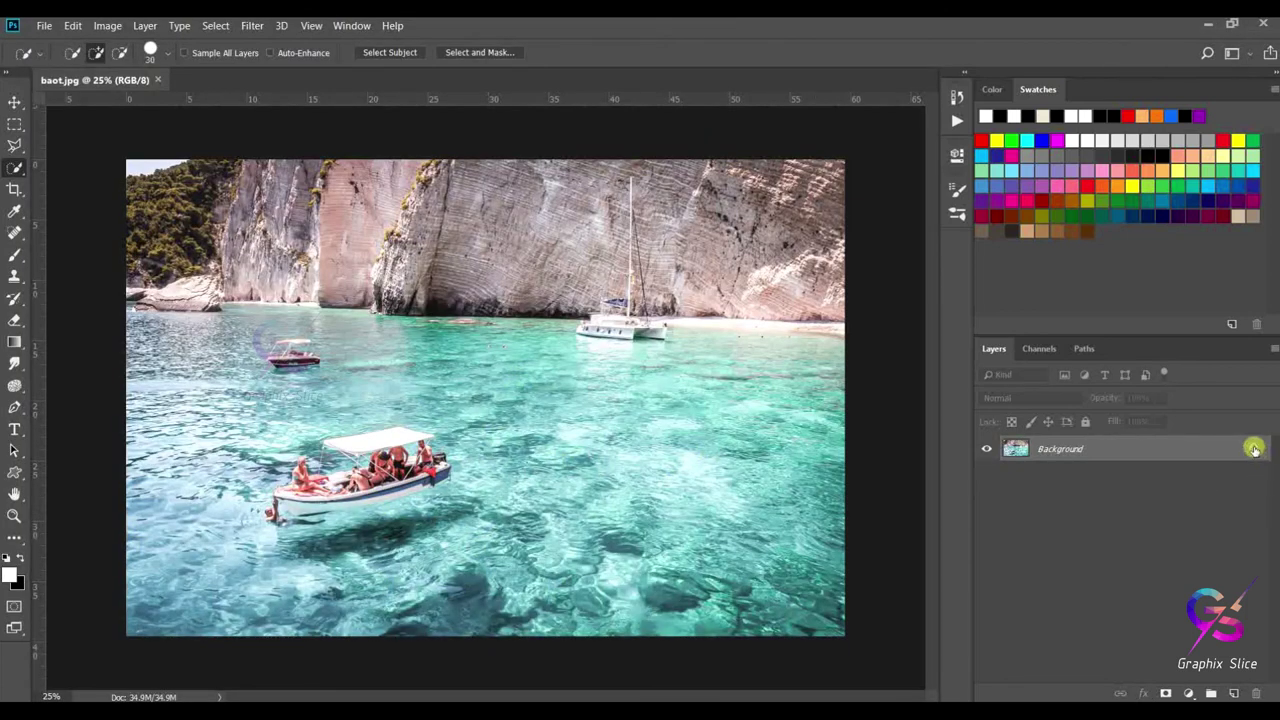
click(1254, 449)
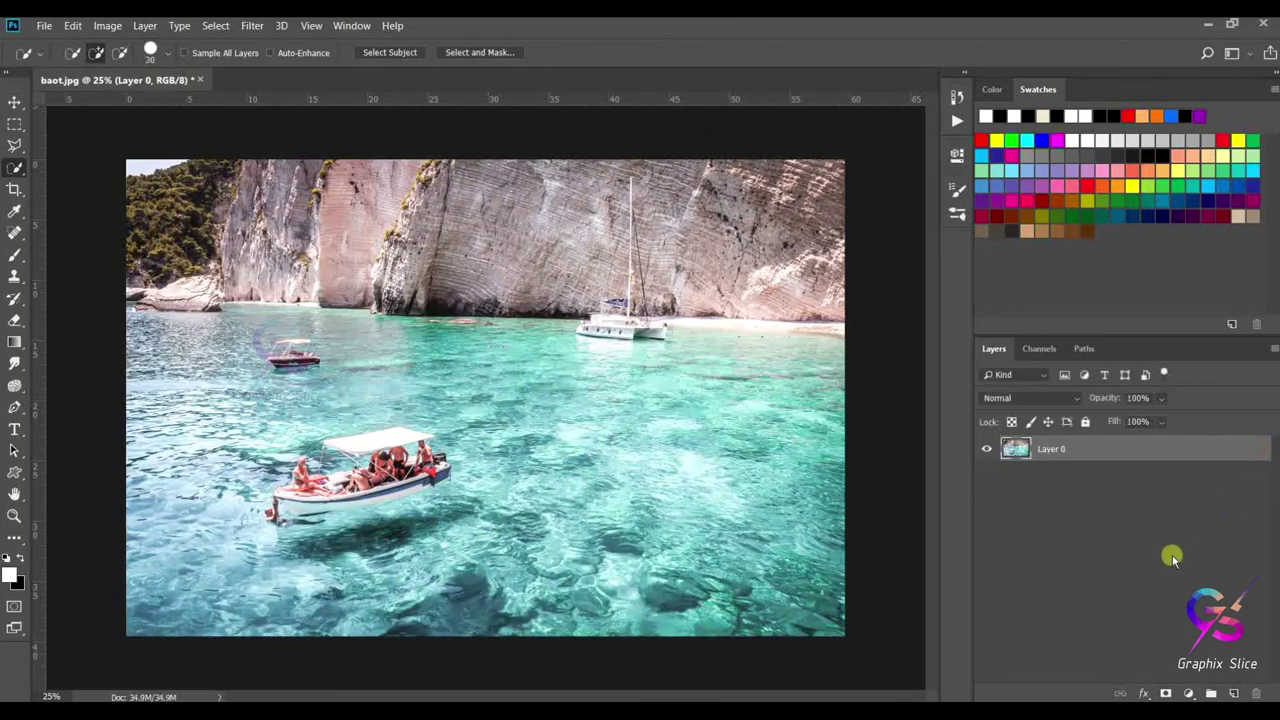
key(ctrl+j)
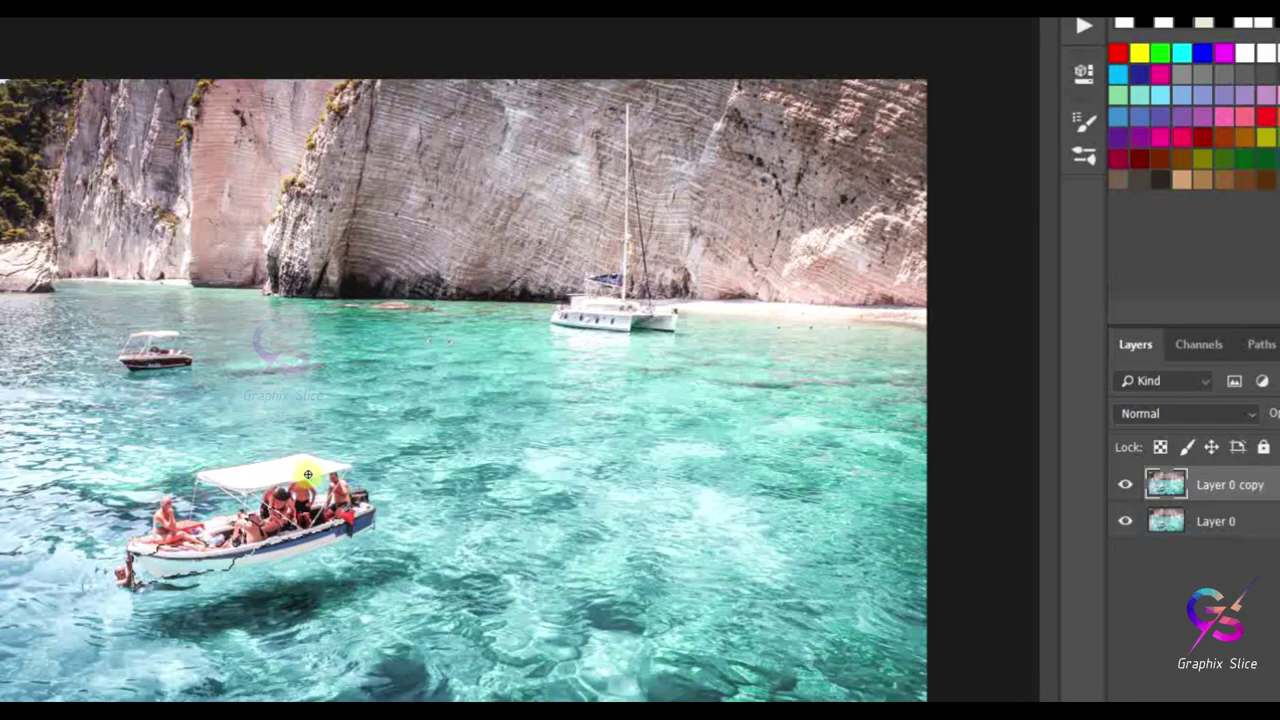
Quick-select the foreground boat's hull, its passengers and the swimmer beside it
mouse_move(308, 474)
mouse_down()
mouse_move(155, 521)
mouse_move(120, 581)
mouse_move(176, 587)
mouse_move(163, 580)
mouse_move(331, 531)
mouse_move(289, 551)
mouse_move(312, 541)
mouse_up()
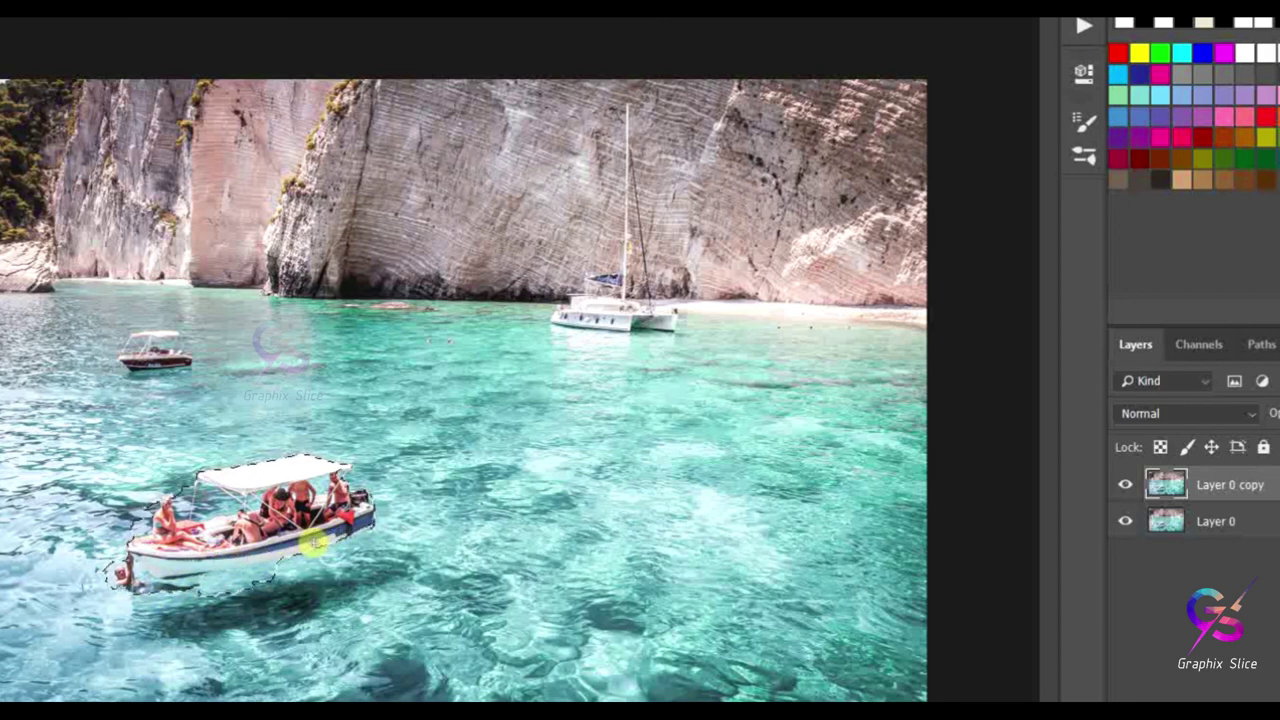
key(ctrl+plus)
key(ctrl+plus)
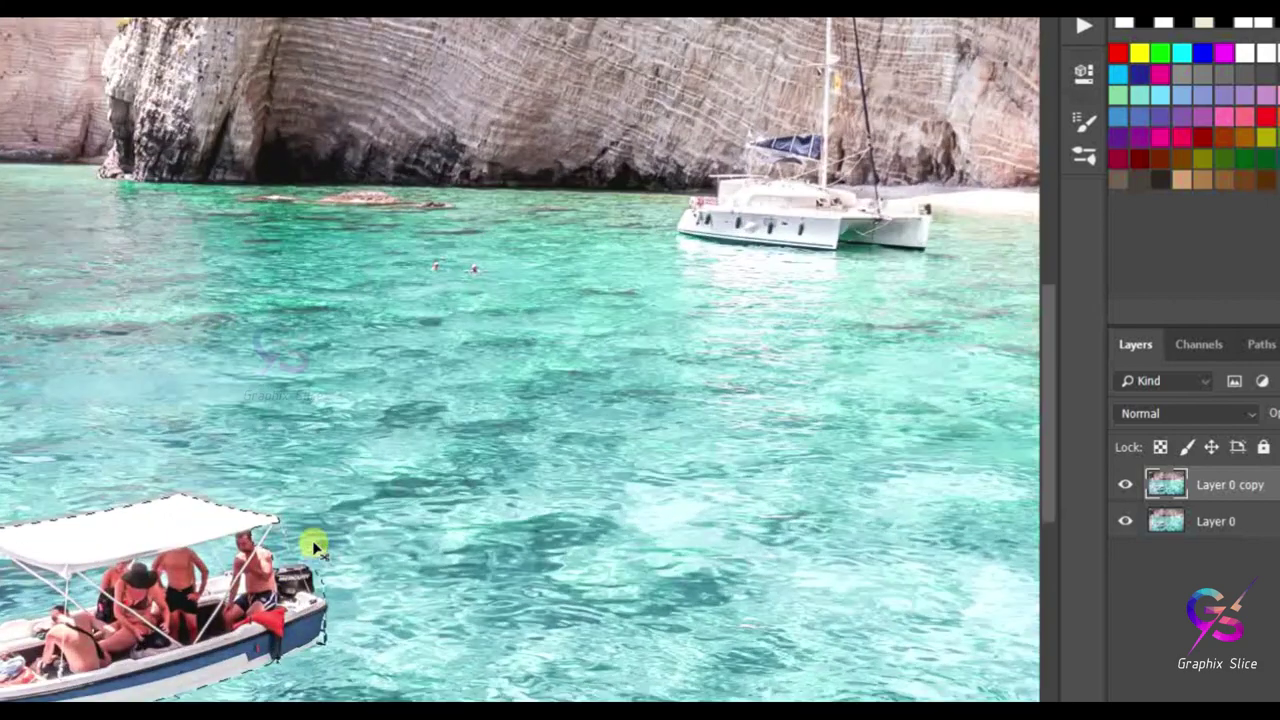
mouse_move(313, 548)
mouse_down()
mouse_move(306, 516)
mouse_move(546, 380)
mouse_up()
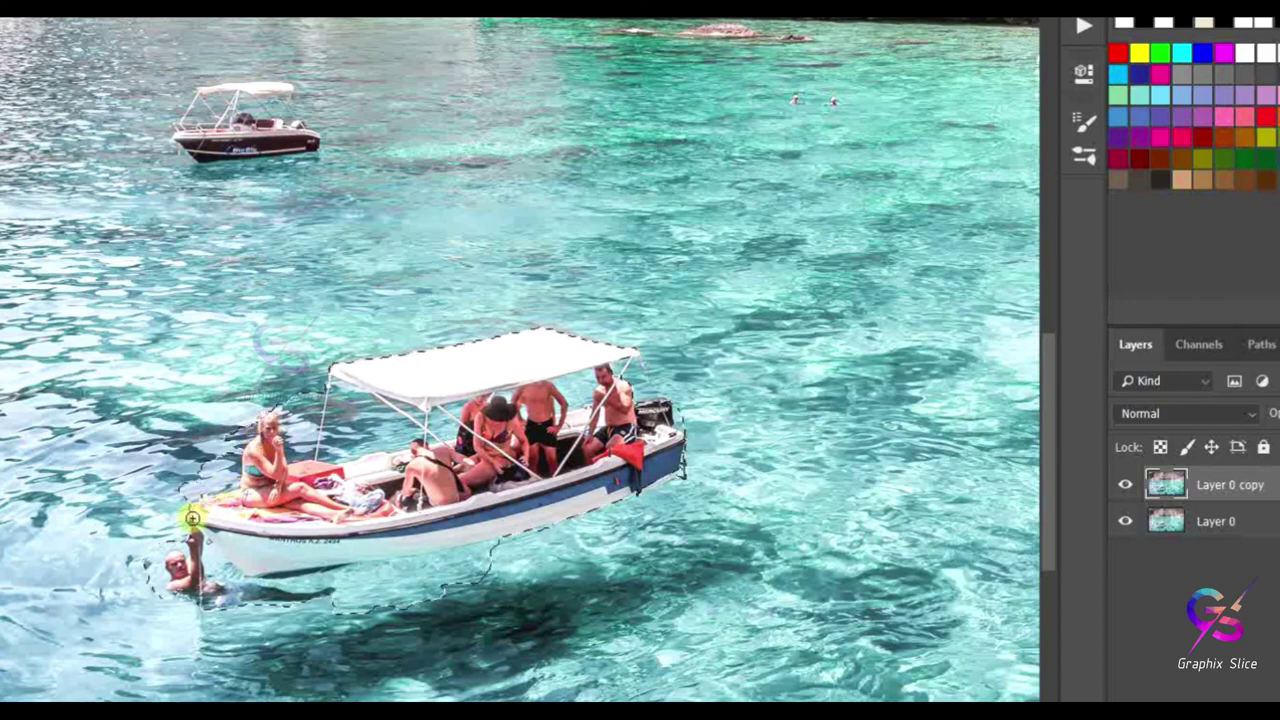
mouse_move(192, 518)
mouse_down()
mouse_move(177, 528)
mouse_move(189, 543)
mouse_move(380, 517)
mouse_move(444, 537)
mouse_move(646, 503)
mouse_move(674, 466)
mouse_move(686, 486)
mouse_move(660, 494)
mouse_move(690, 487)
mouse_move(309, 380)
mouse_move(300, 403)
mouse_move(335, 368)
mouse_move(251, 426)
mouse_move(335, 479)
mouse_move(286, 528)
mouse_move(165, 583)
mouse_move(260, 598)
mouse_up()
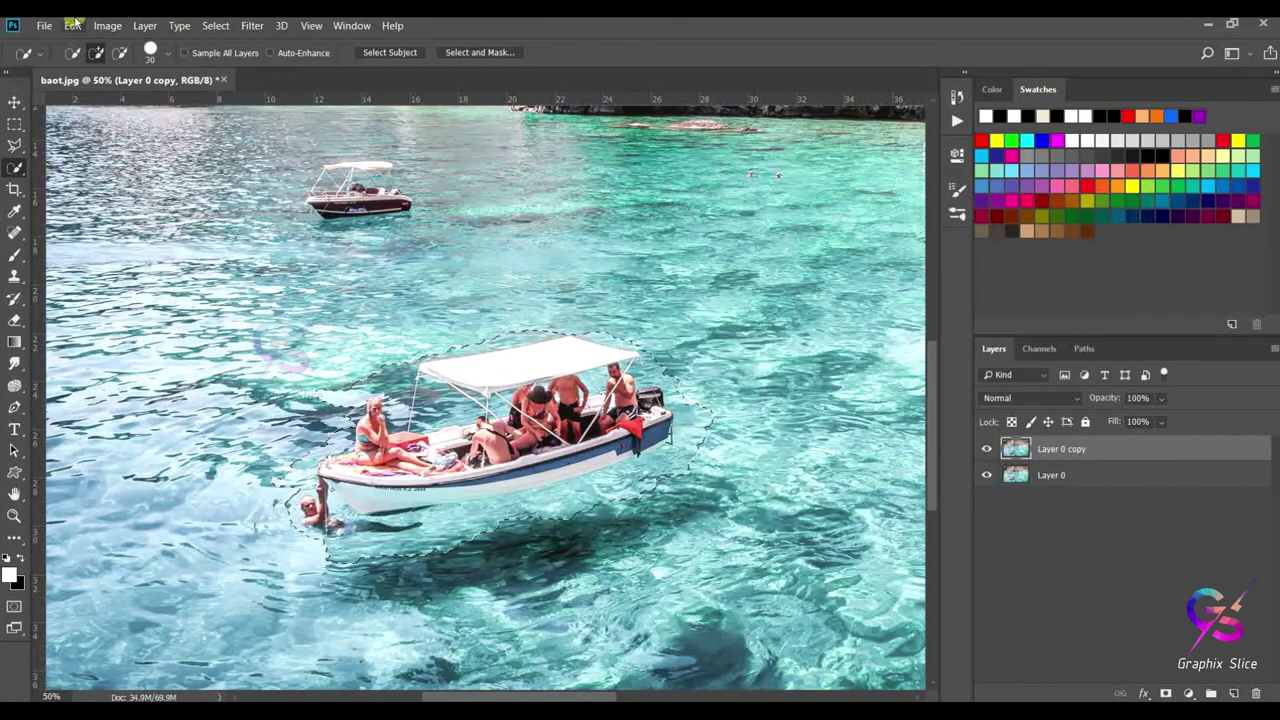
click(44, 25)
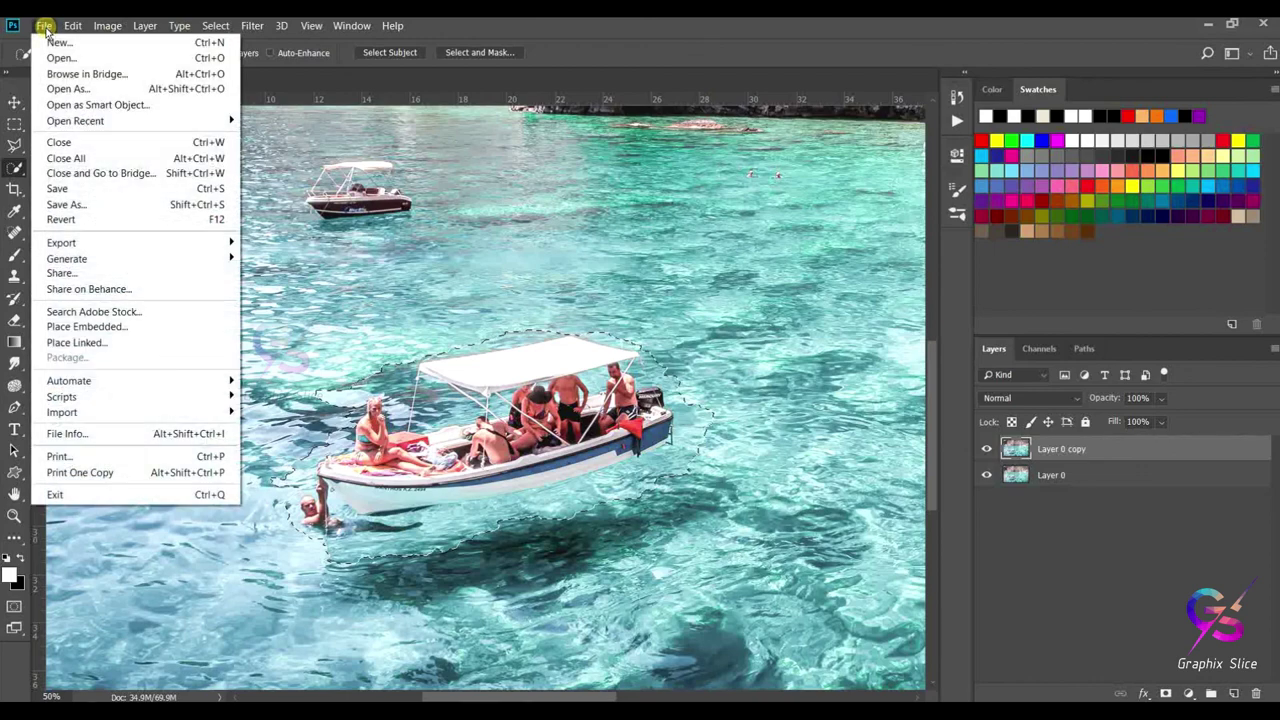
Content-Aware fill the boat selection with surrounding water, then deselect
click(112, 271)
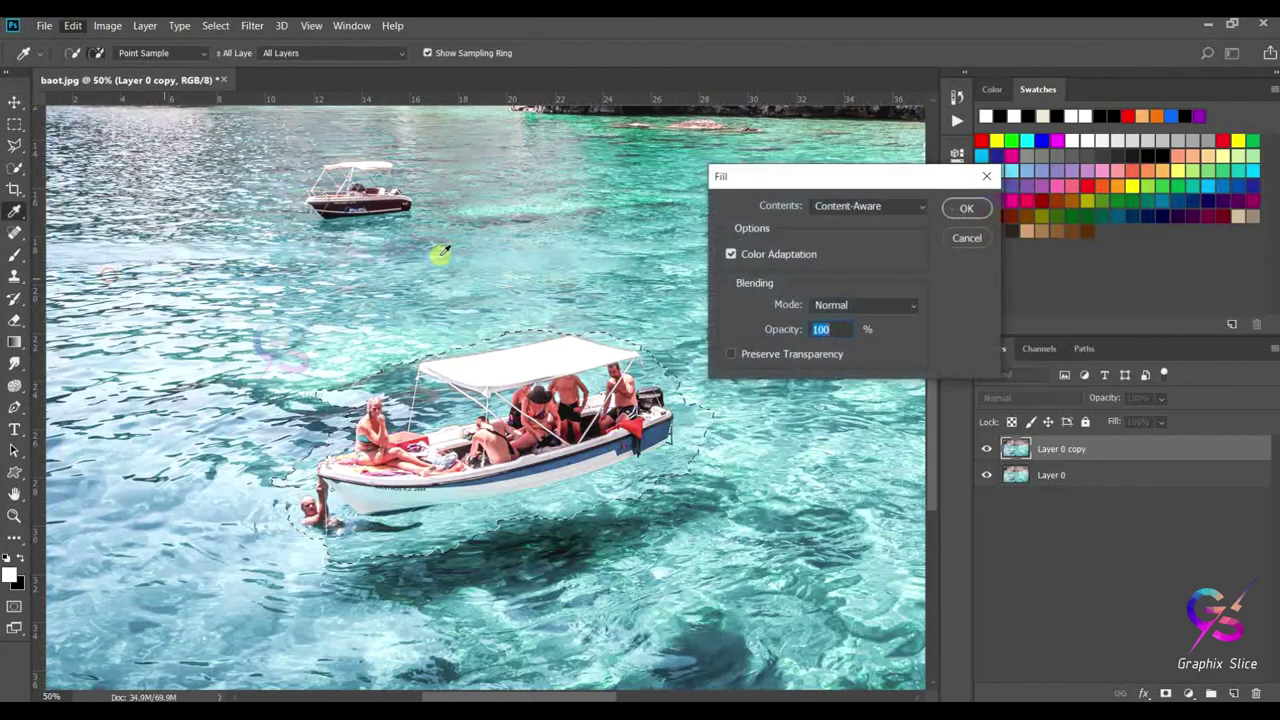
click(960, 211)
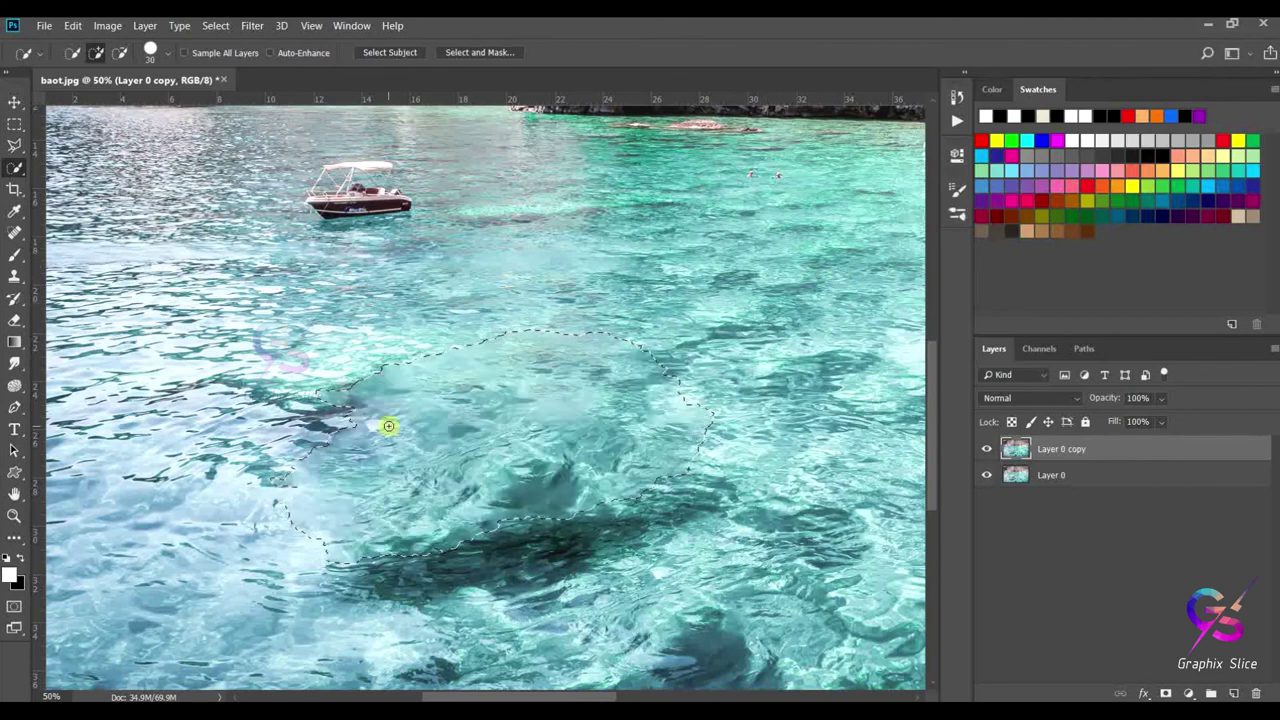
key(ctrl+d)
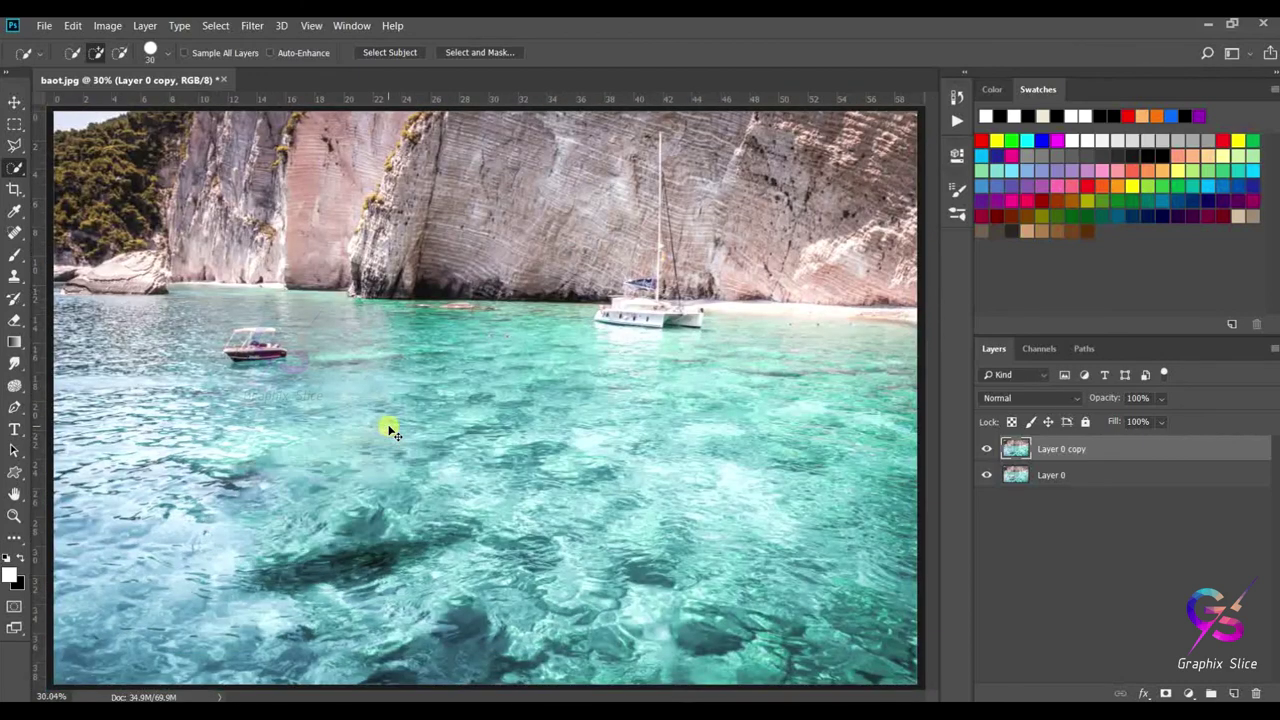
click(988, 448)
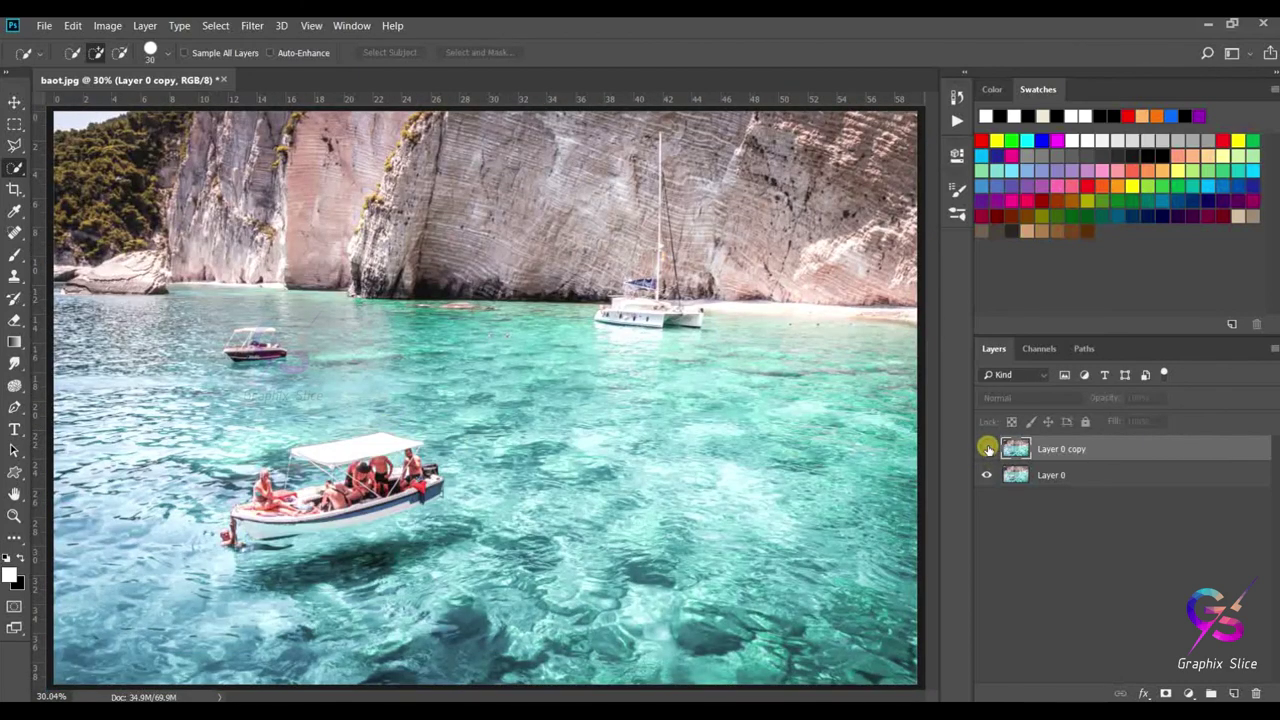
click(988, 448)
click(987, 448)
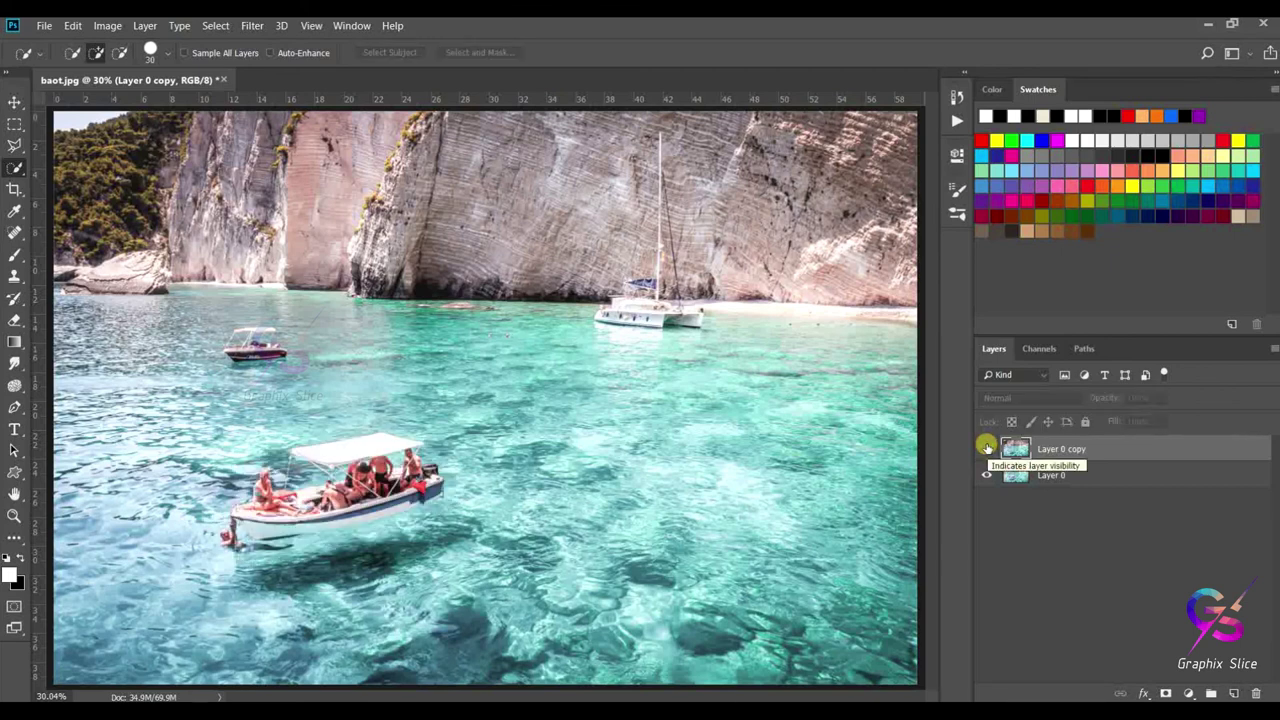
click(987, 448)
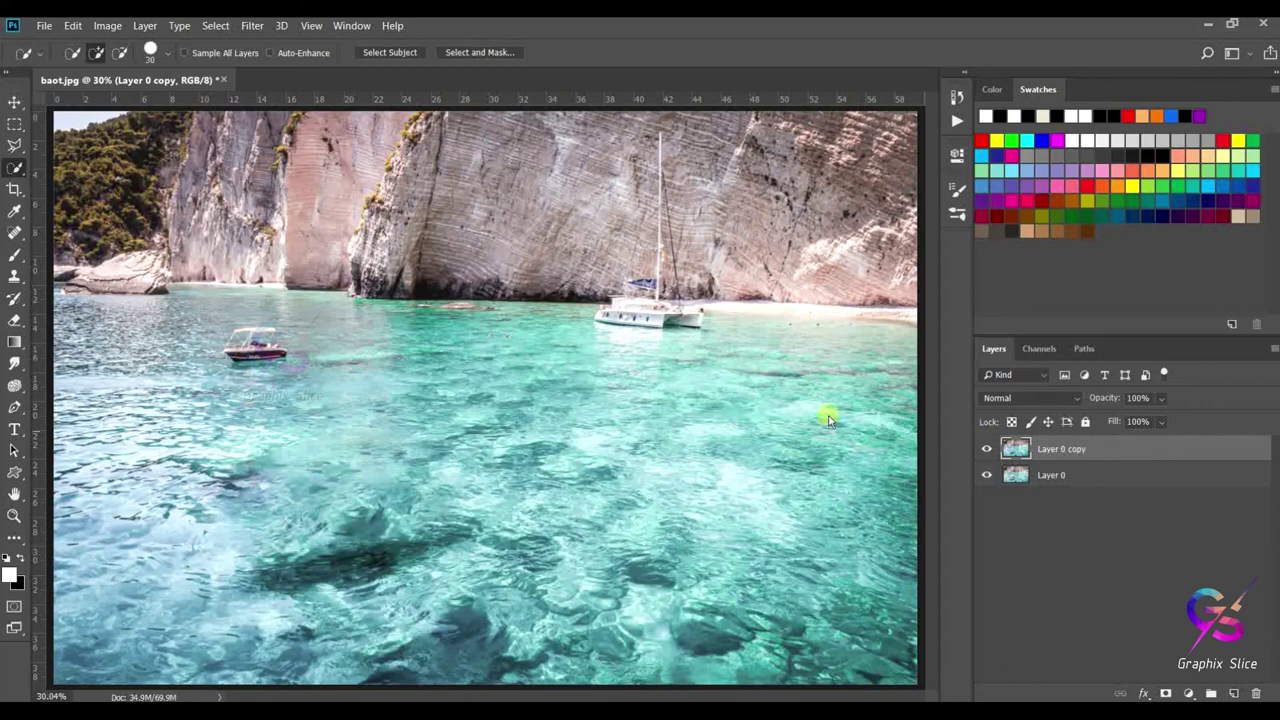
Minimize the boat document, open polar bear.jpg, and unlock its Background as Layer 0
drag(205, 79, 835, 120)
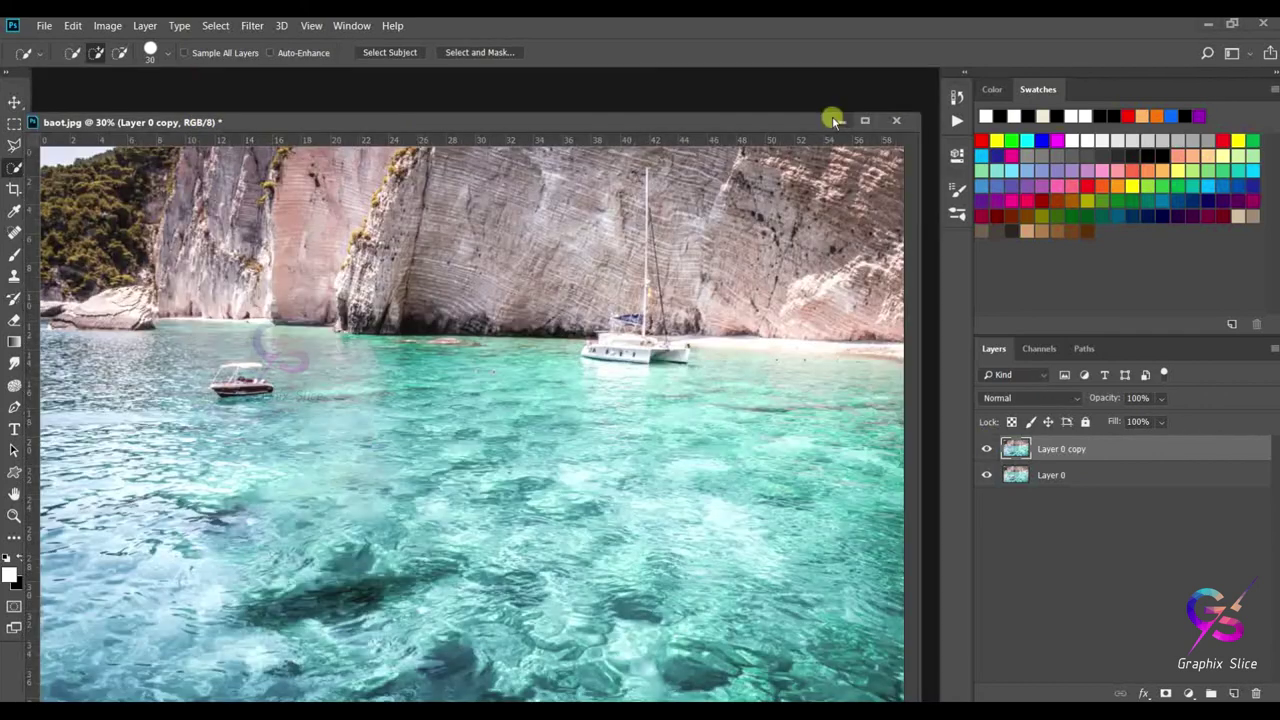
click(838, 120)
key(ctrl+o)
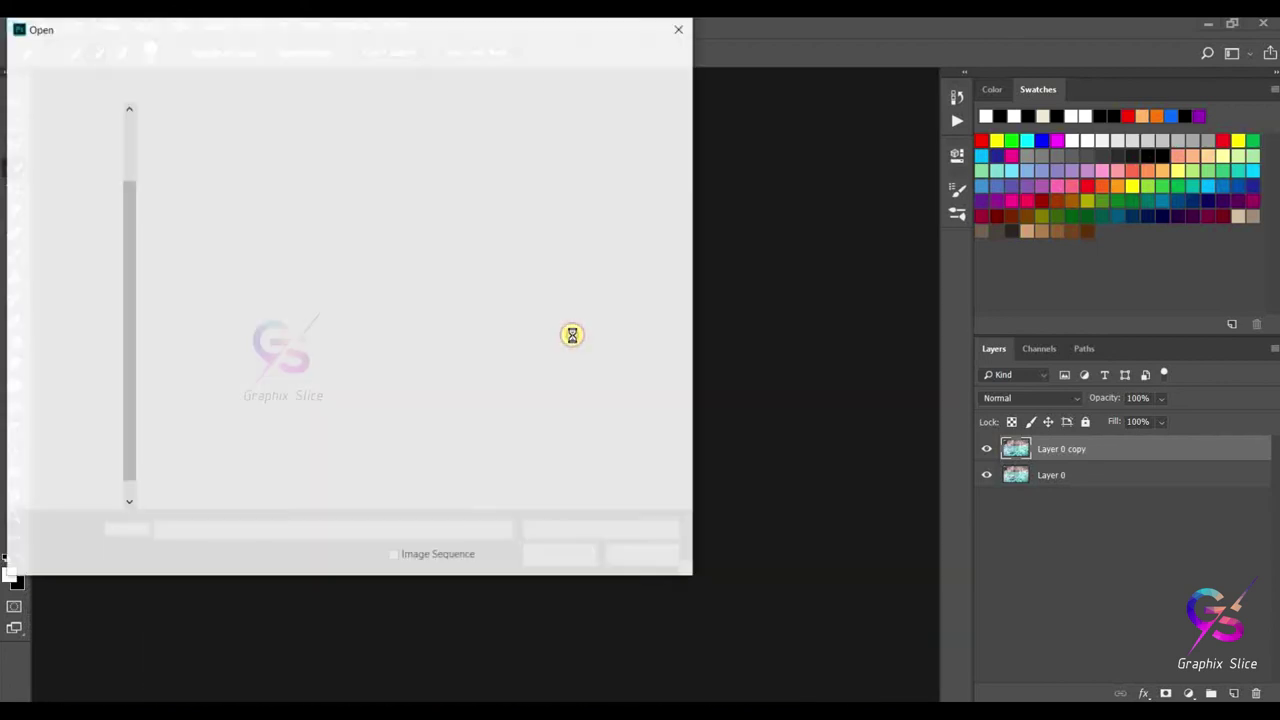
click(375, 165)
click(561, 556)
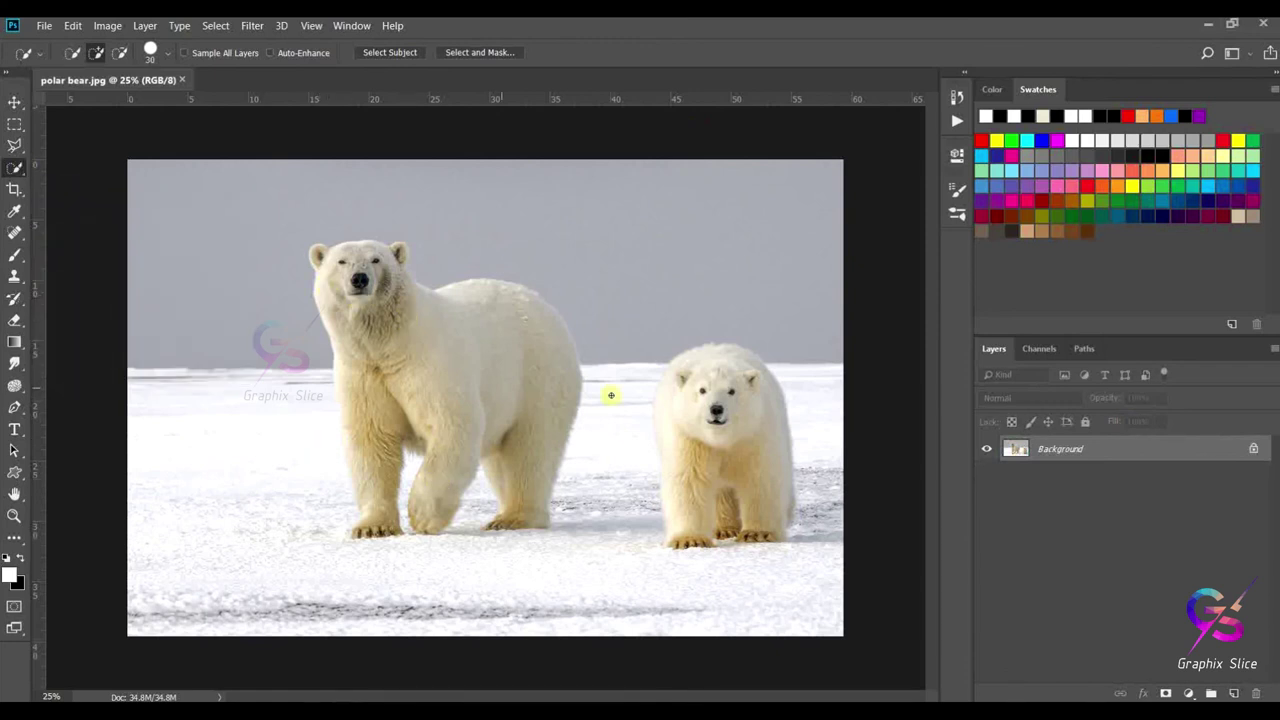
click(1252, 446)
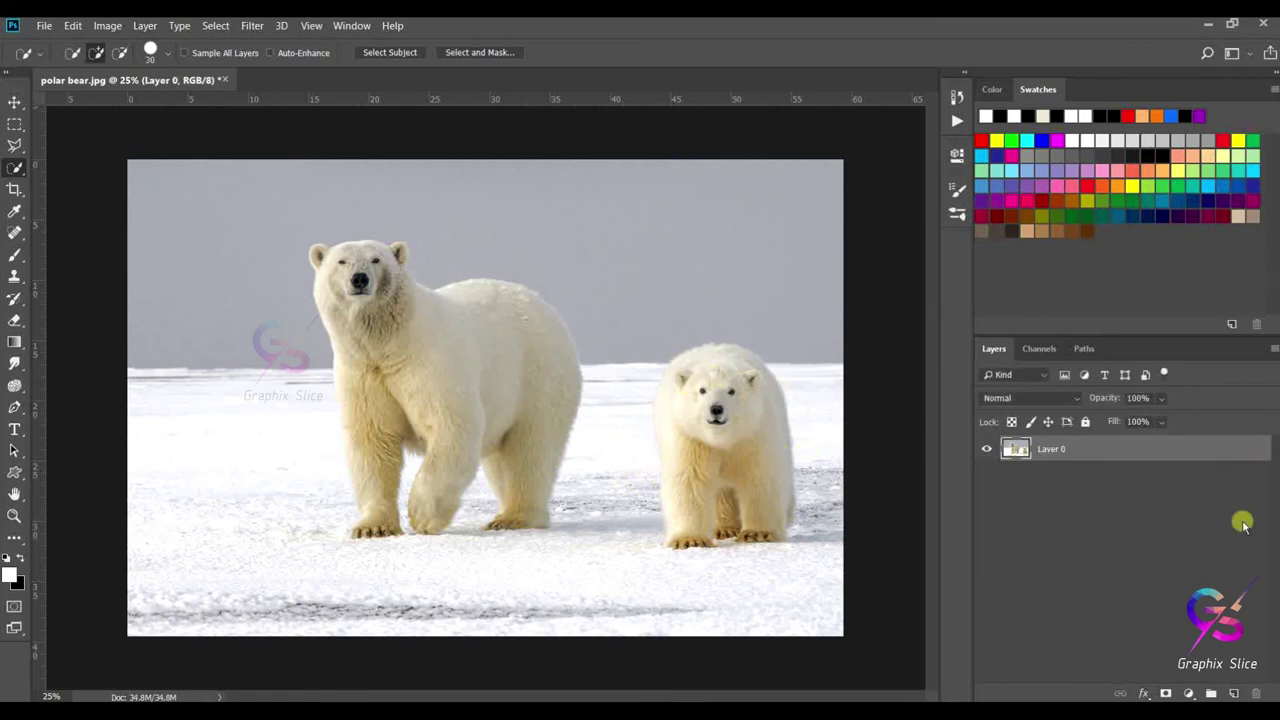
Duplicate Layer 0, then select only the small cub by subtracting the big bear from Select Subject
key(ctrl+j)
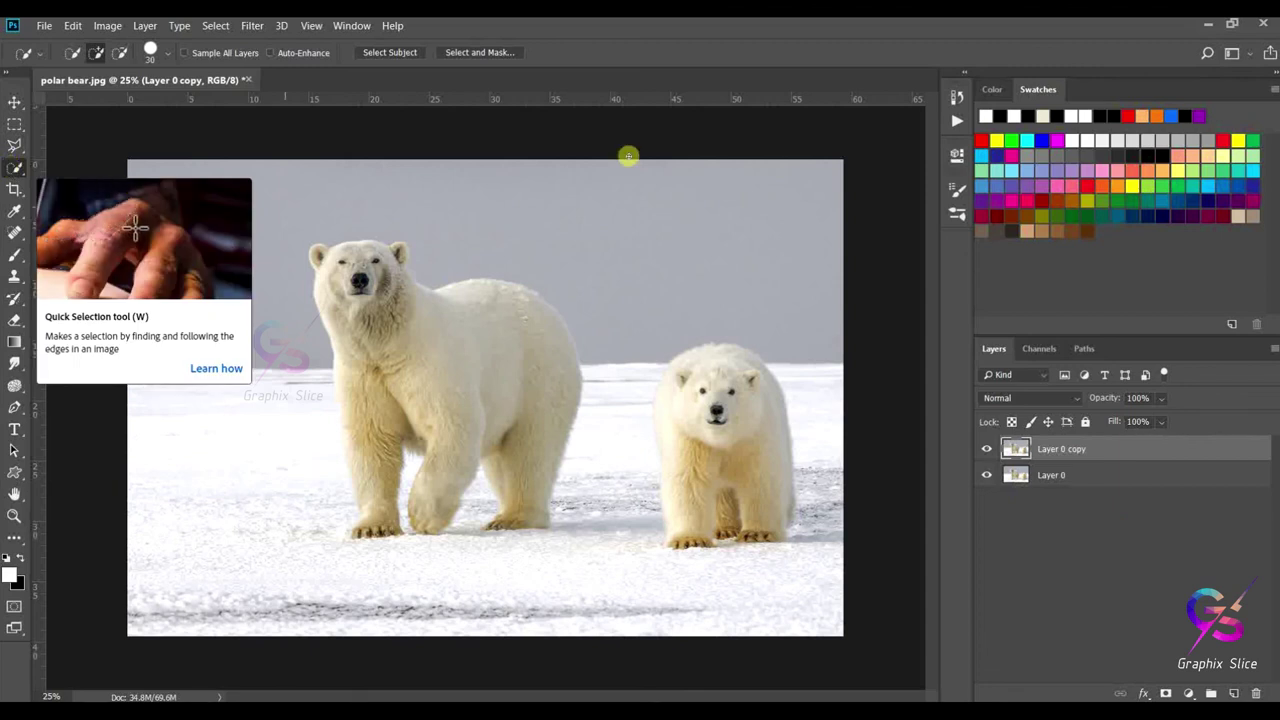
click(403, 54)
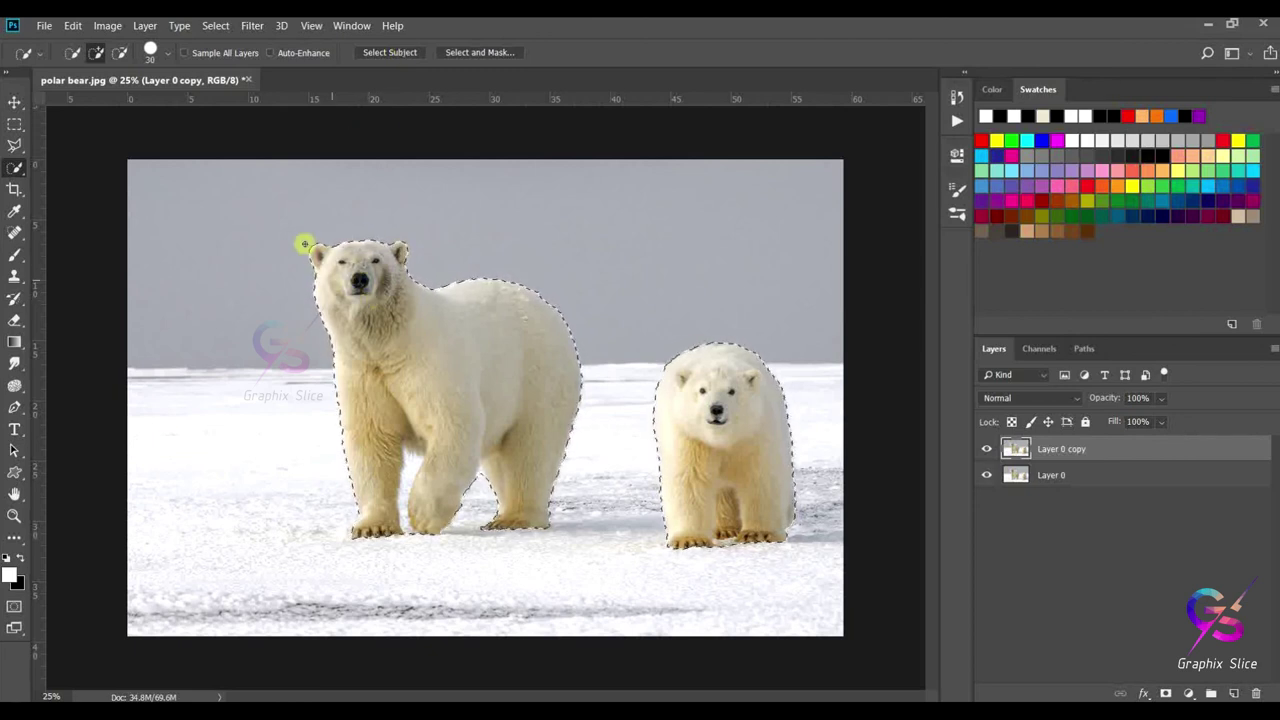
click(15, 123)
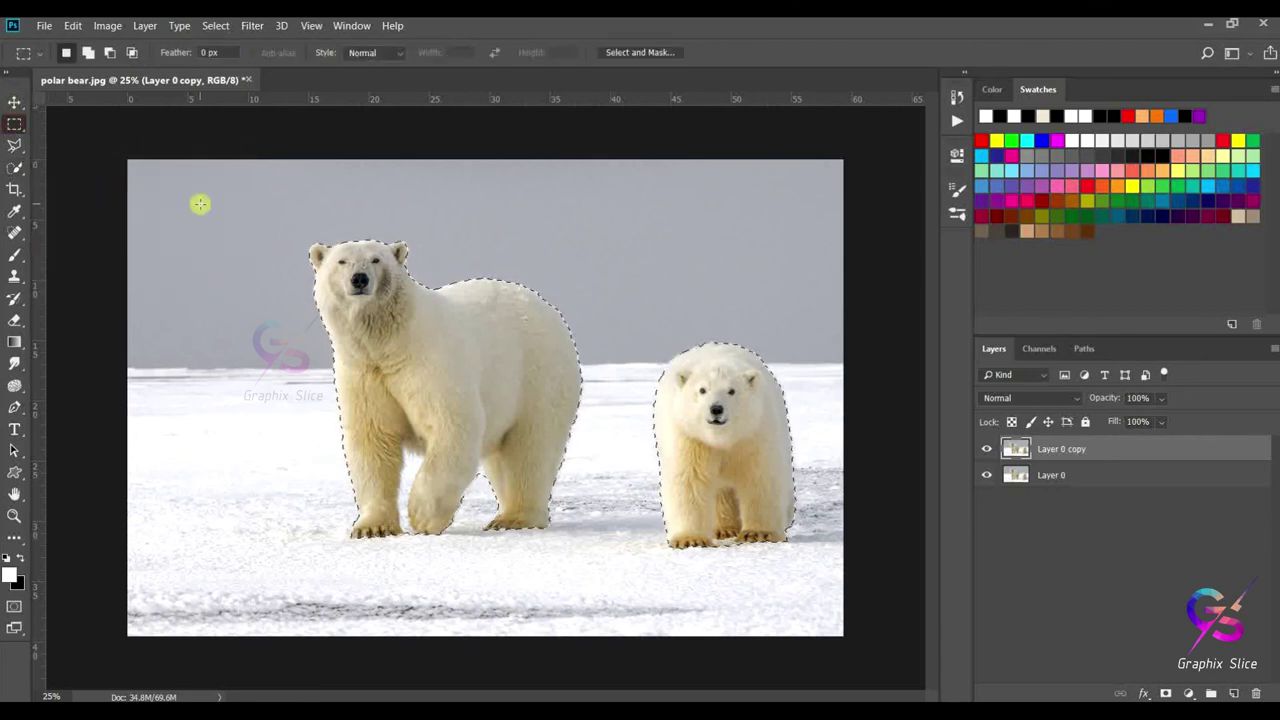
key(alt)
drag(257, 197, 591, 572)
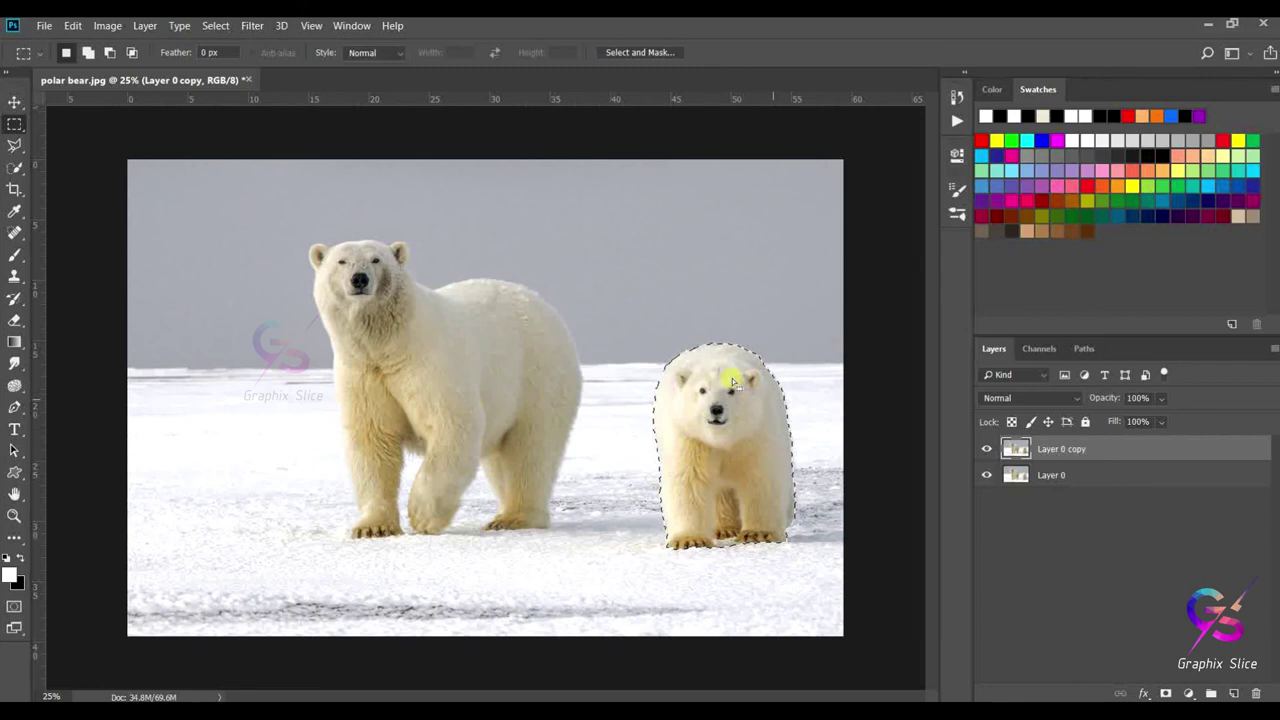
click(14, 101)
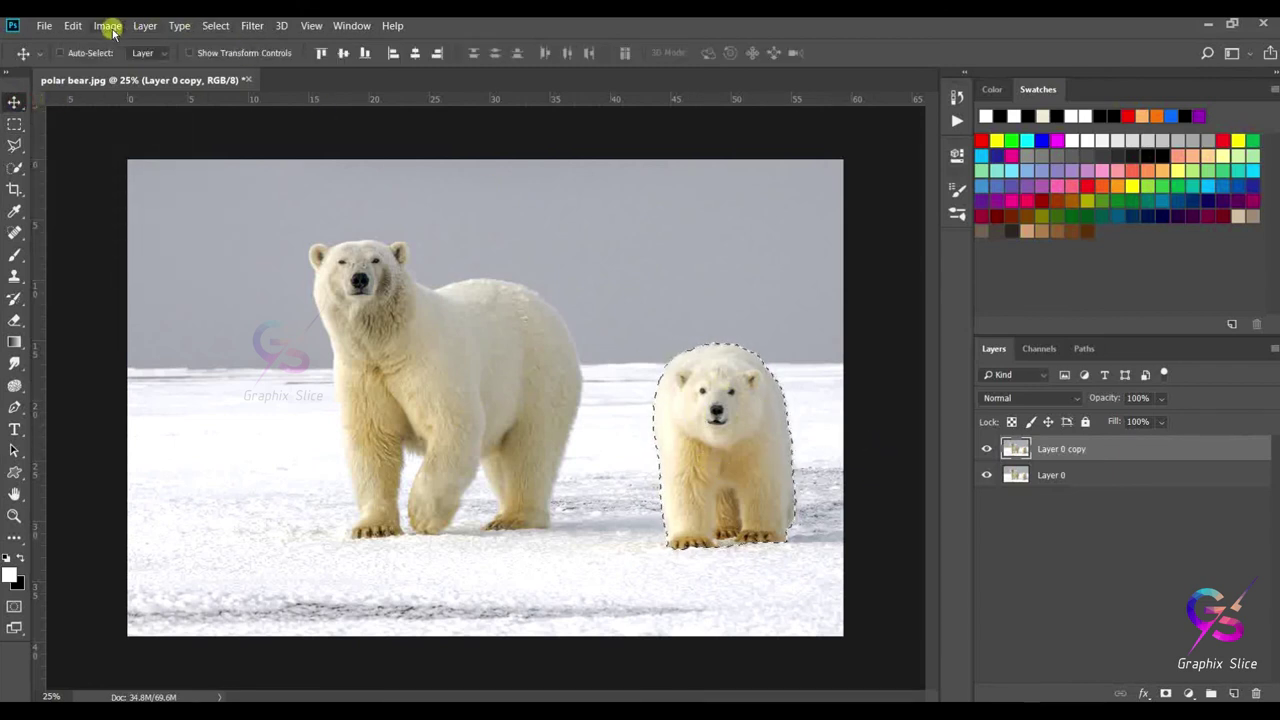
Expand the cub selection by 8 pixels
click(215, 25)
mouse_move(270, 250)
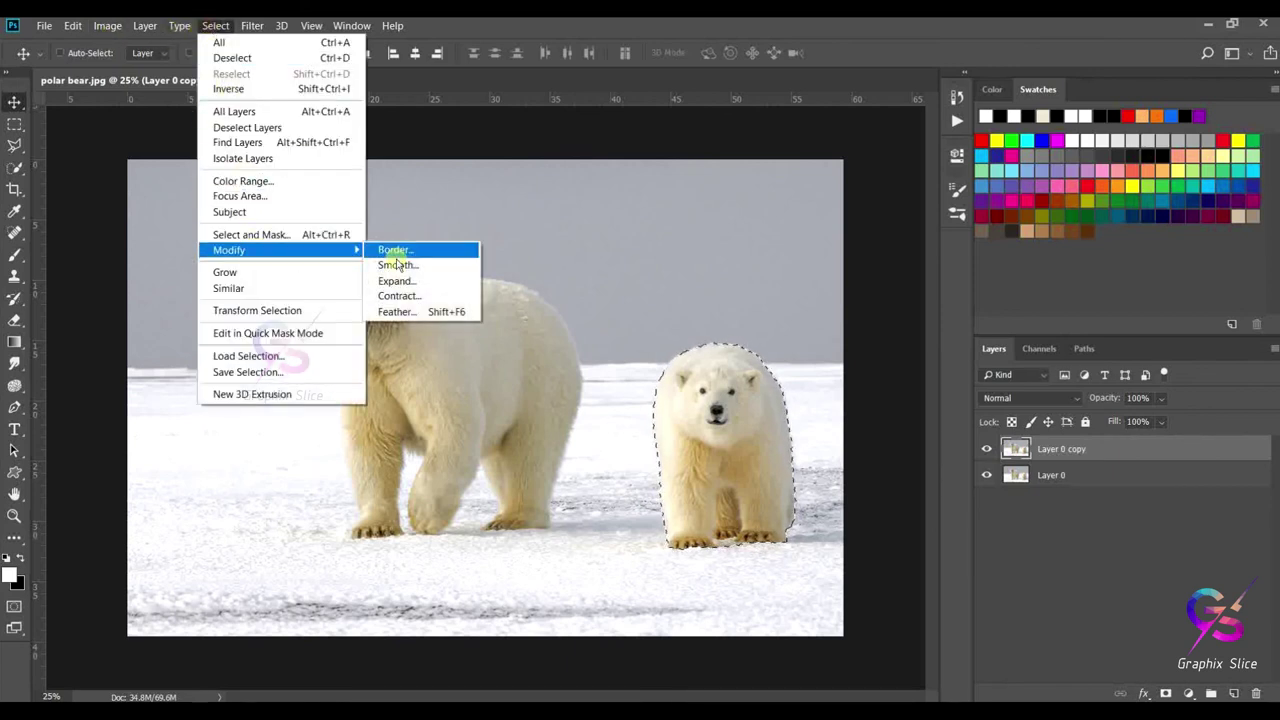
click(474, 283)
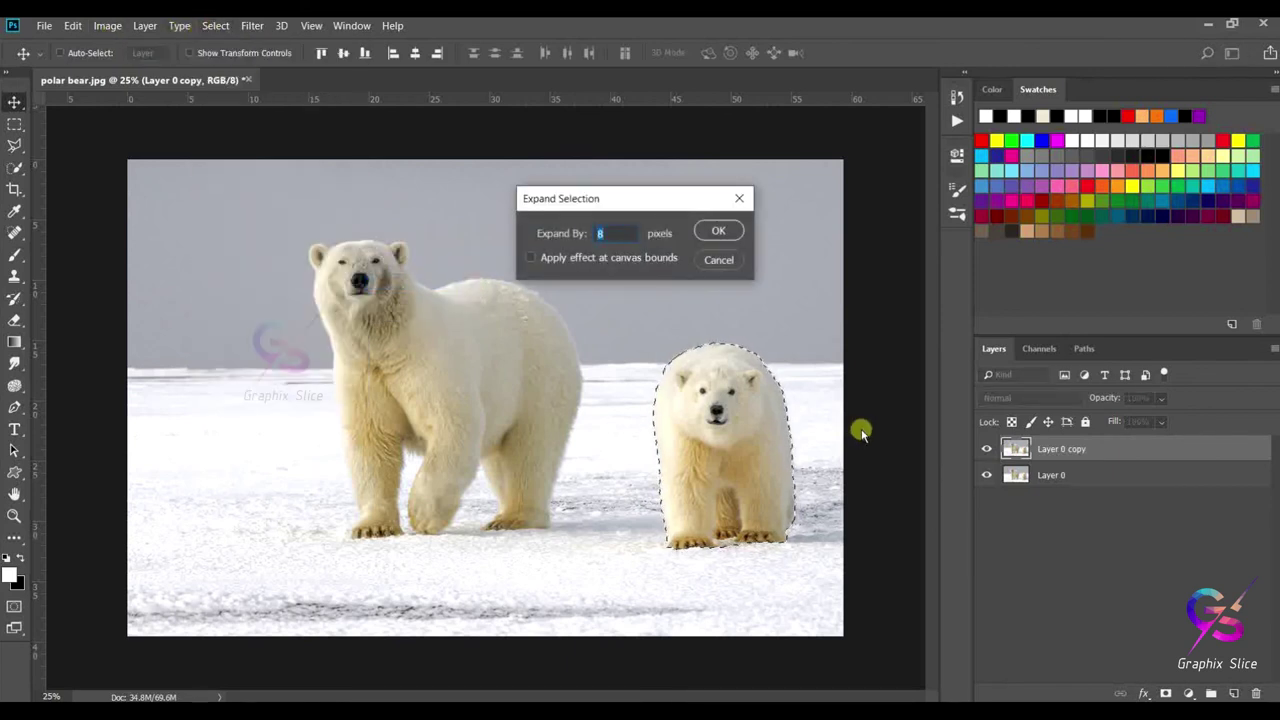
click(718, 232)
key(ctrl+plus)
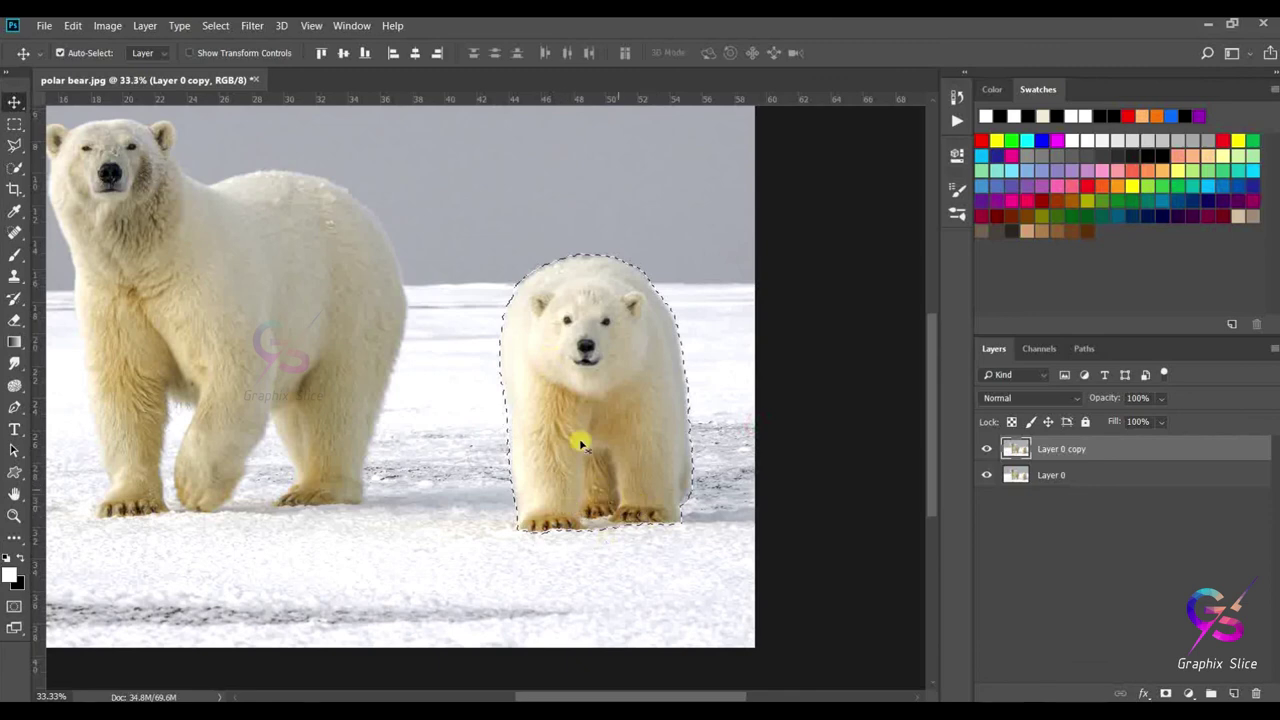
Content-Aware Fill the expanded selection, replacing the cub with snowy ground
click(73, 25)
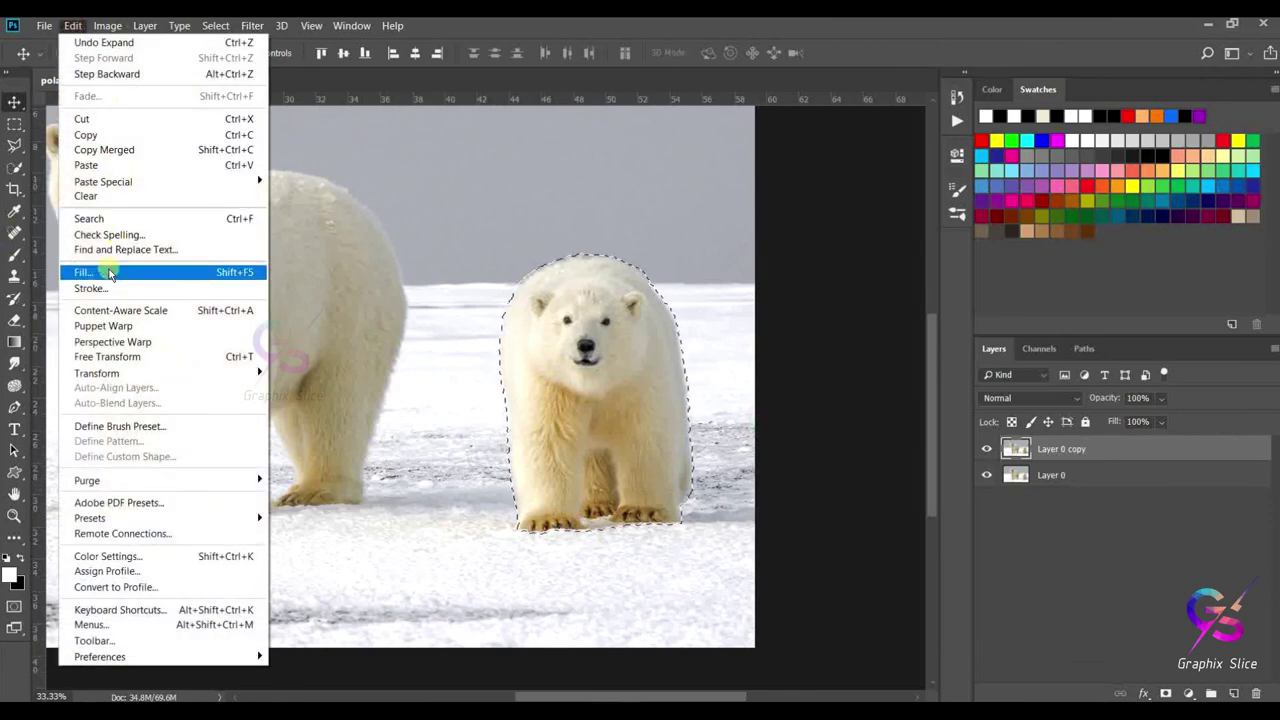
click(110, 272)
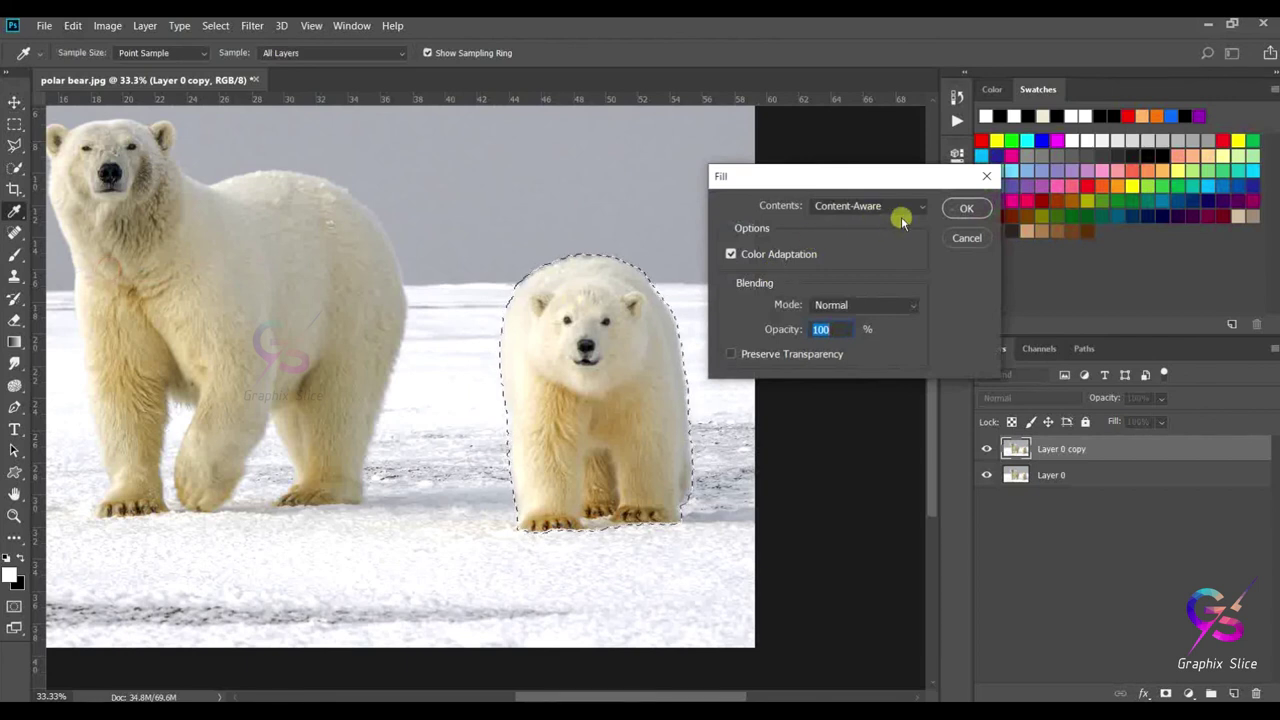
click(966, 208)
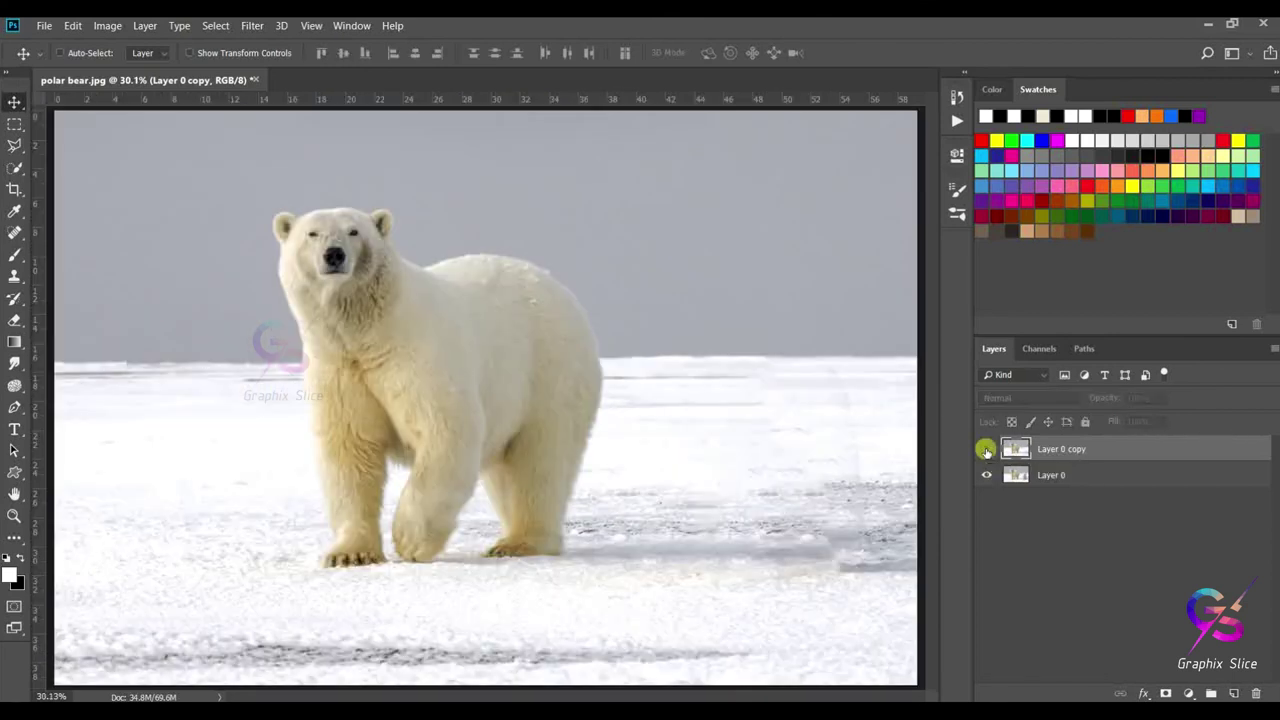
Toggle Layer 0 copy visibility to compare the photo with and without the cub
click(986, 450)
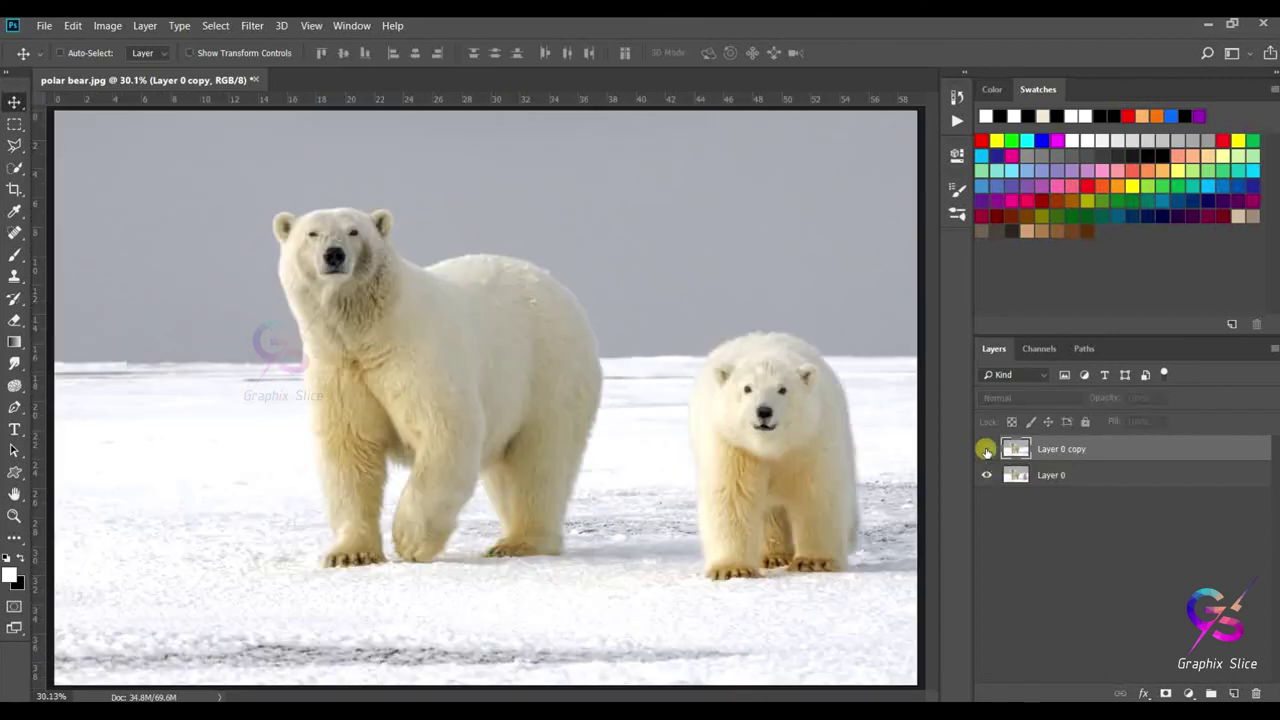
click(986, 450)
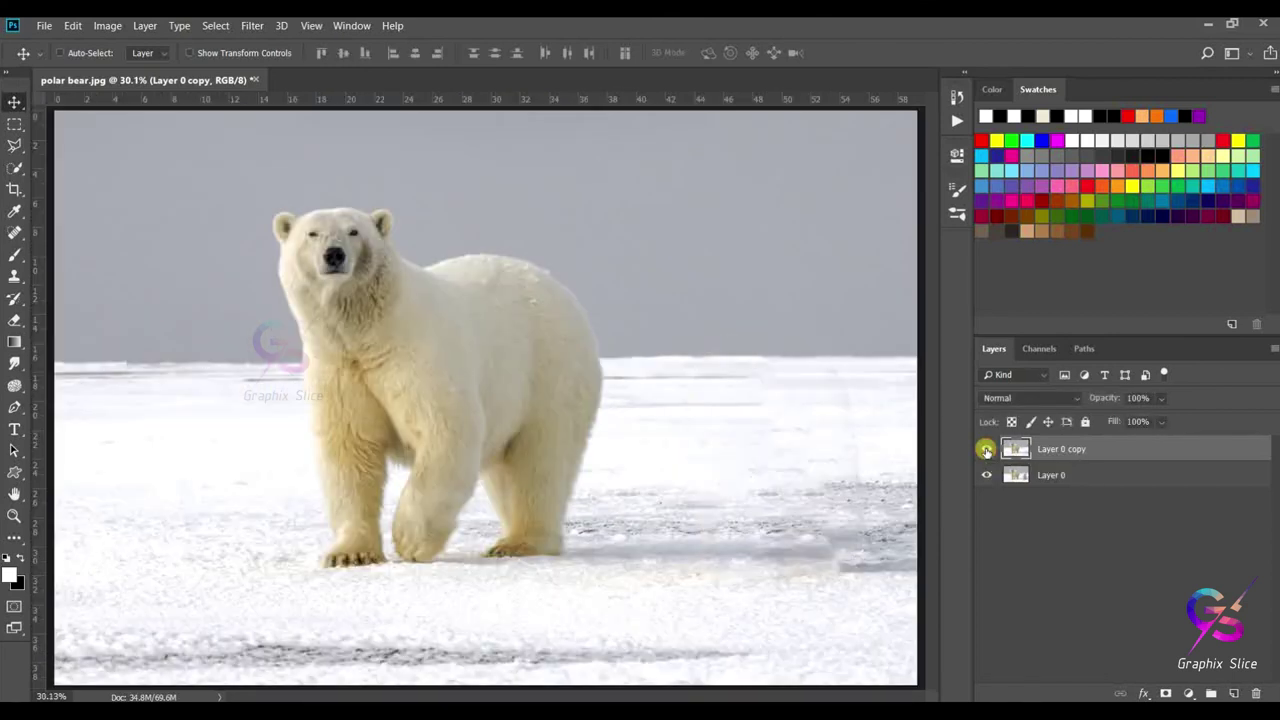
click(986, 450)
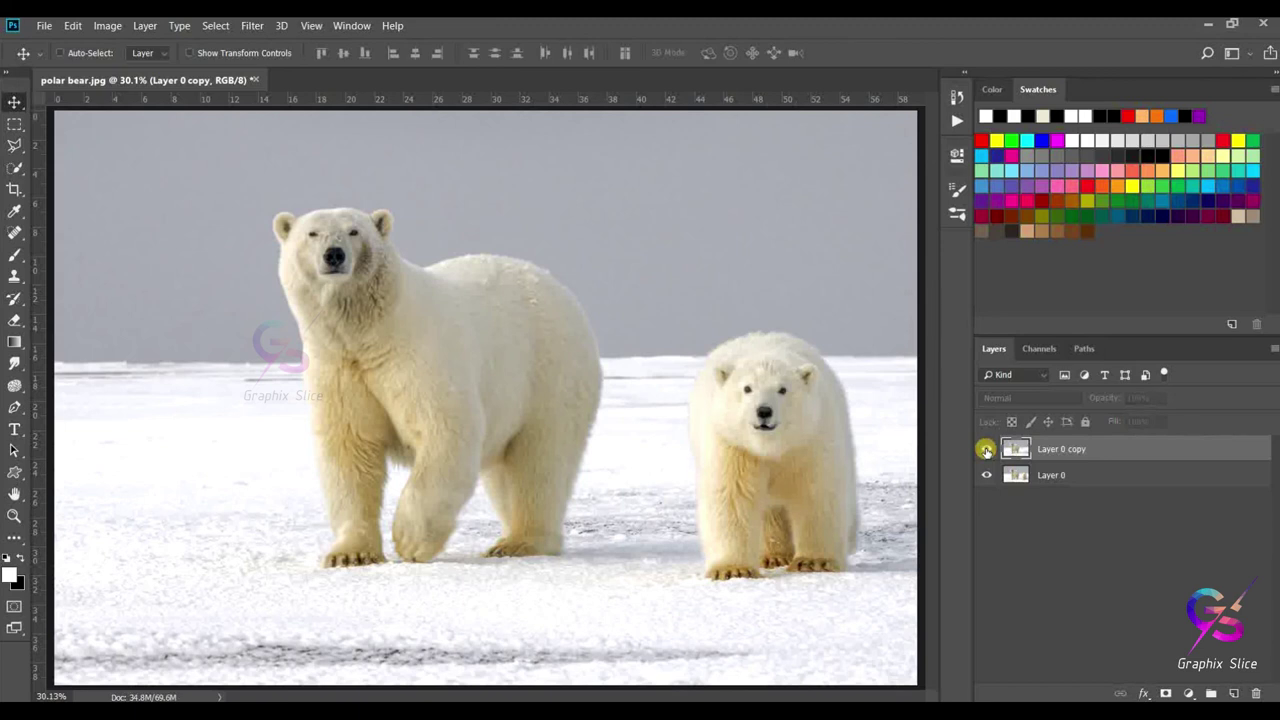
click(986, 450)
Reselect the cub area, cancel the Fill dialog, and float the polar bear document window
key(ctrl+shift+d)
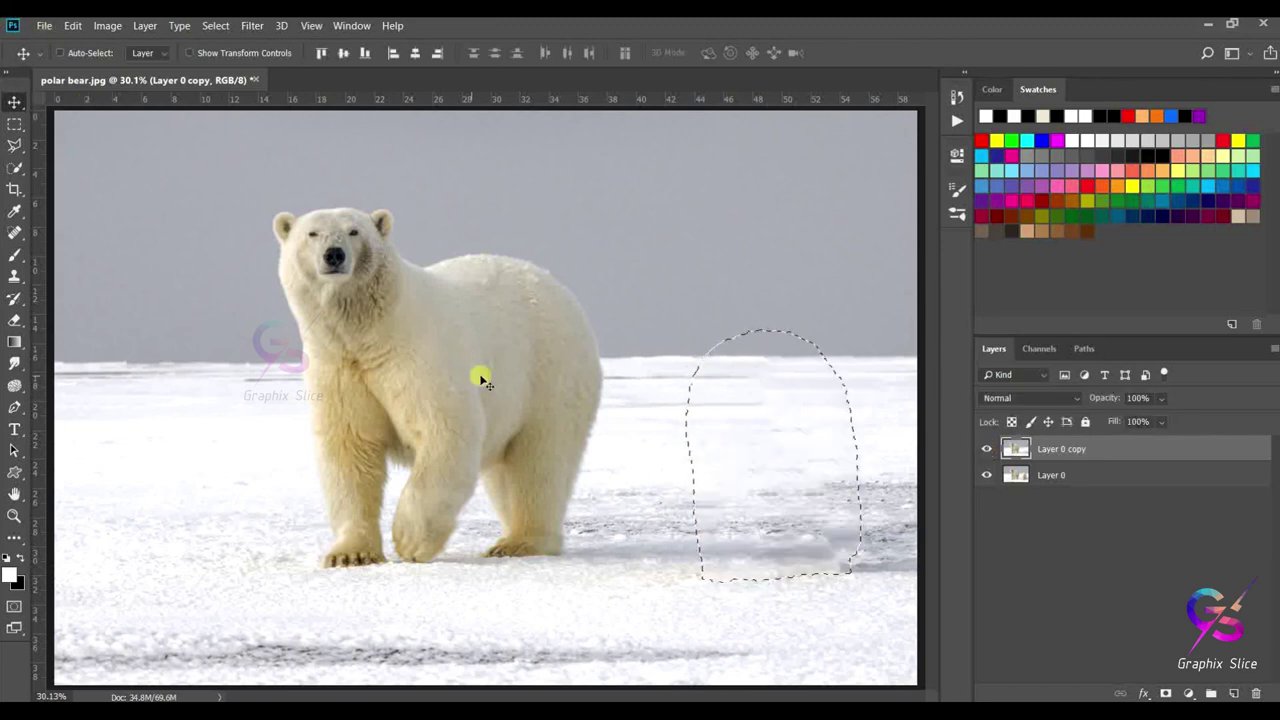
click(73, 25)
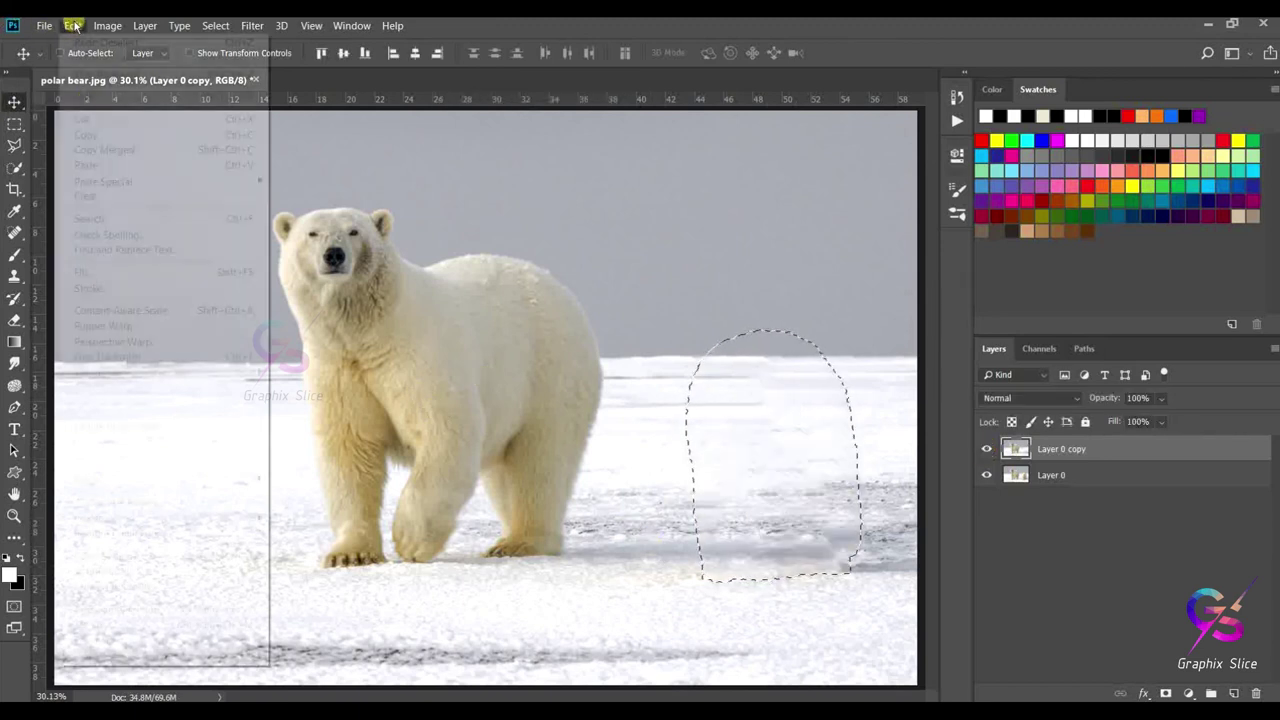
click(118, 275)
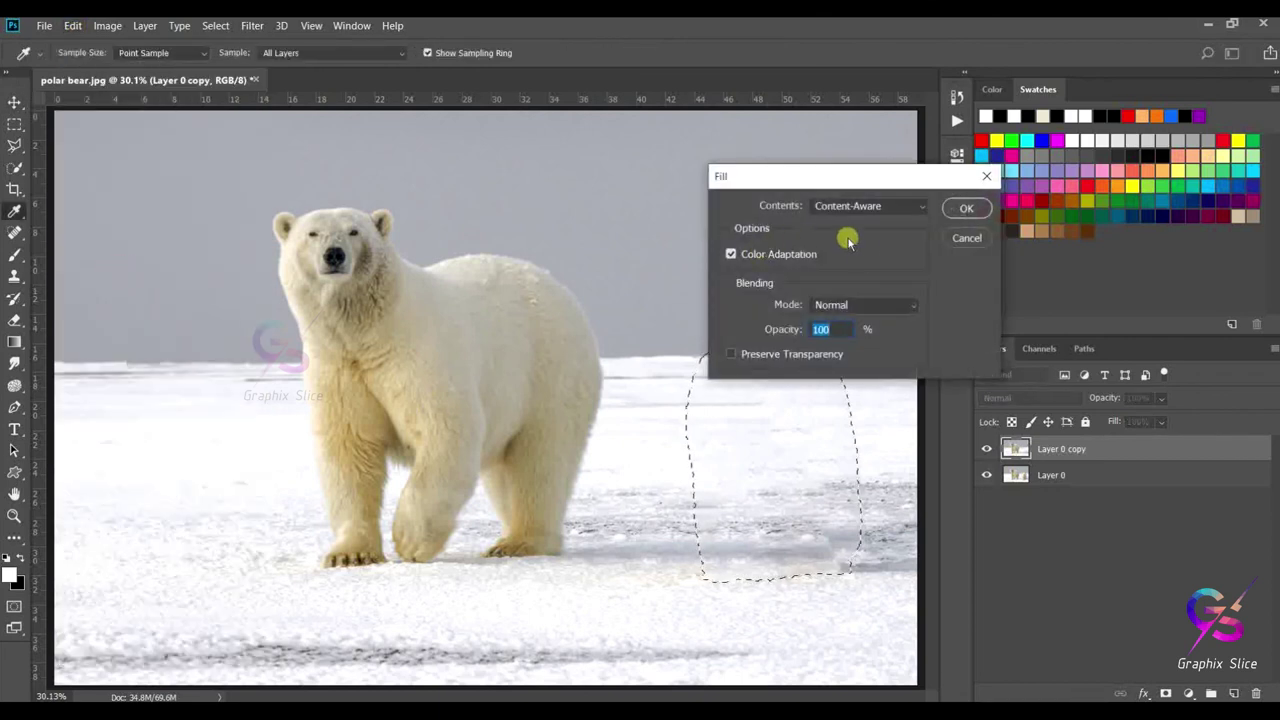
click(966, 238)
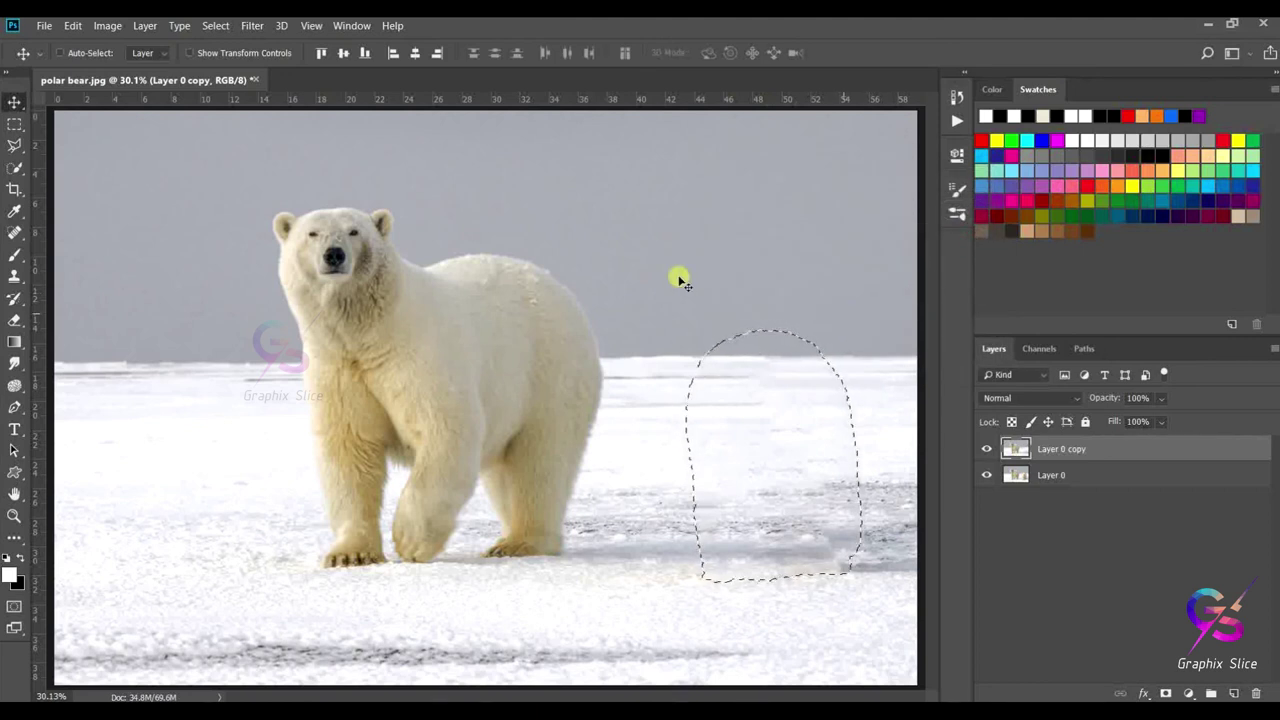
drag(190, 82, 322, 118)
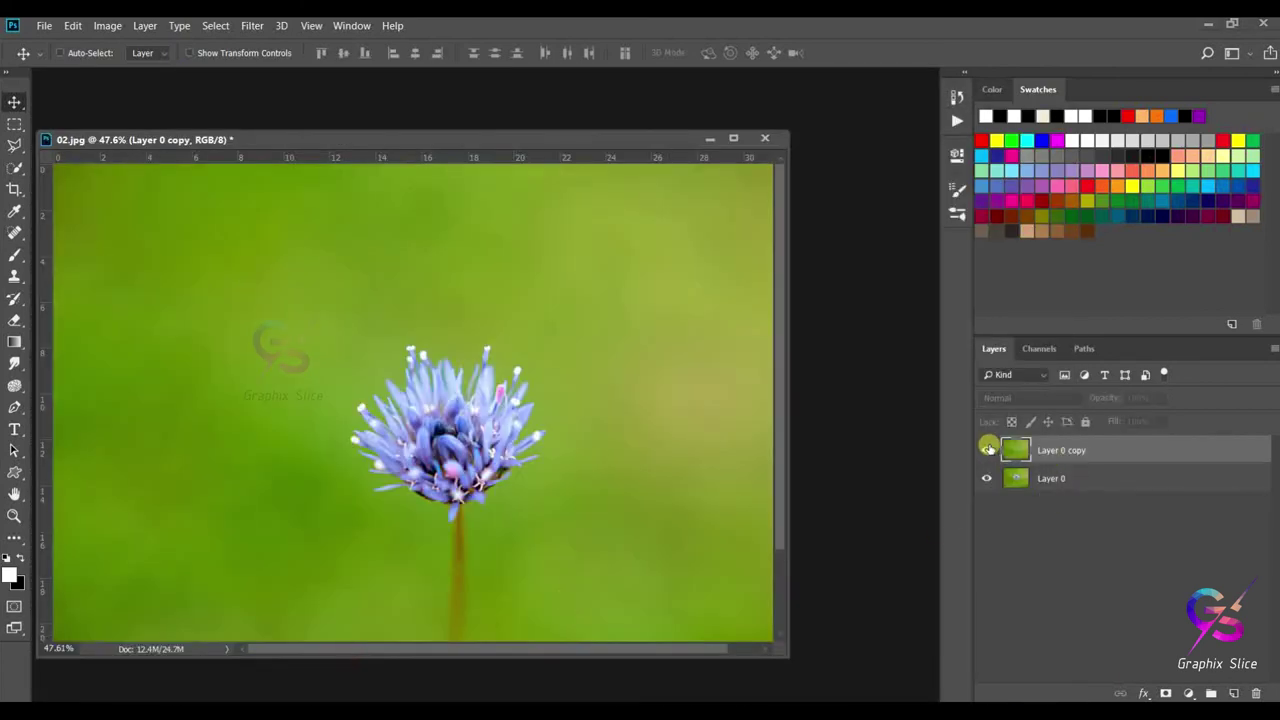
click(988, 449)
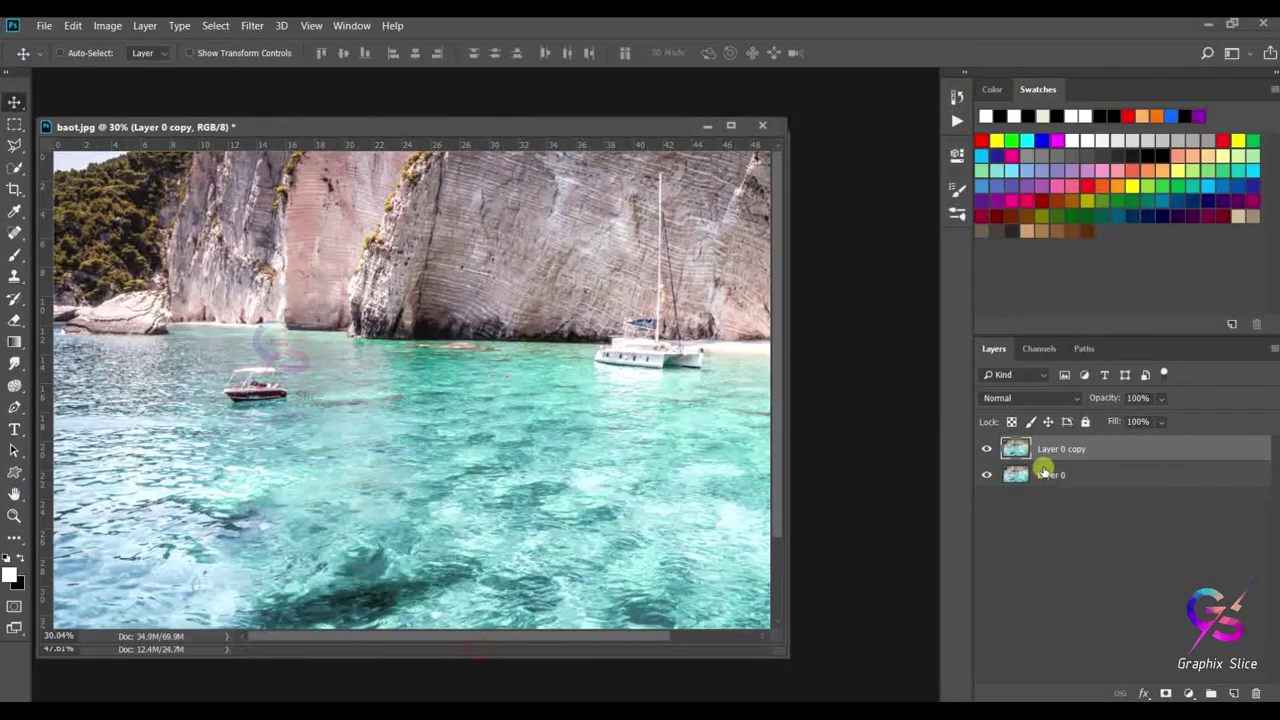
click(986, 449)
click(982, 448)
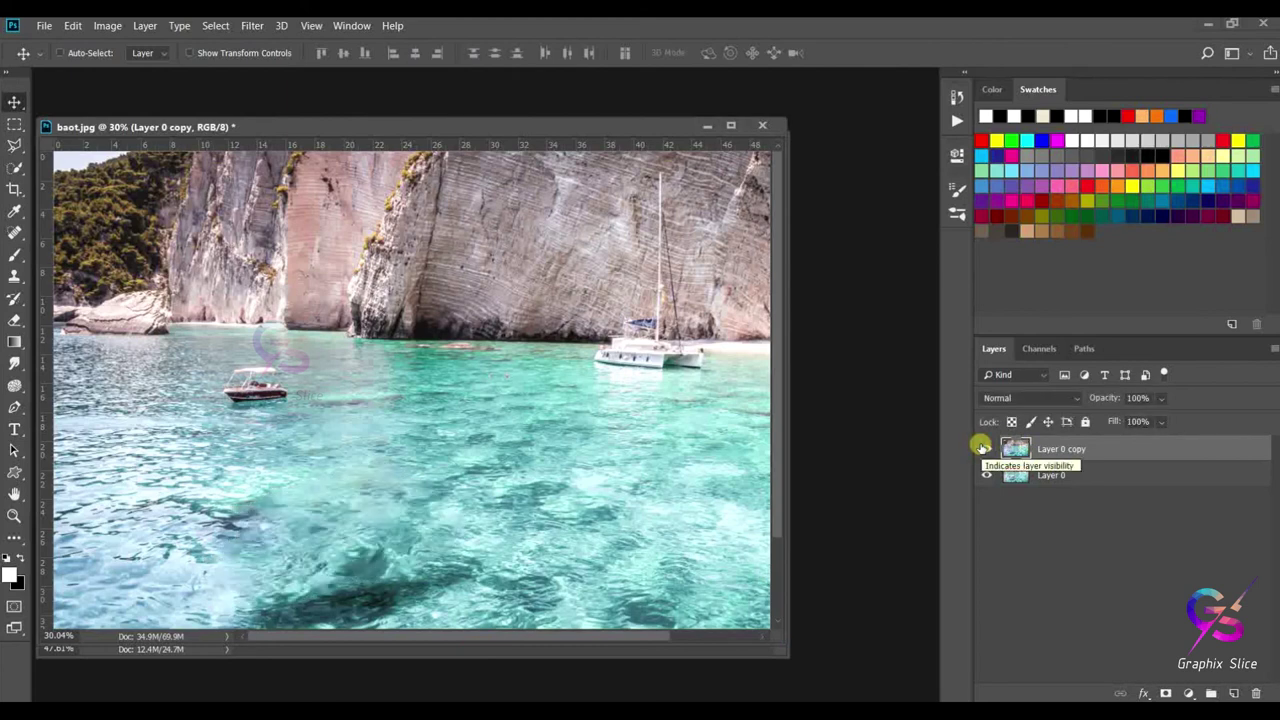